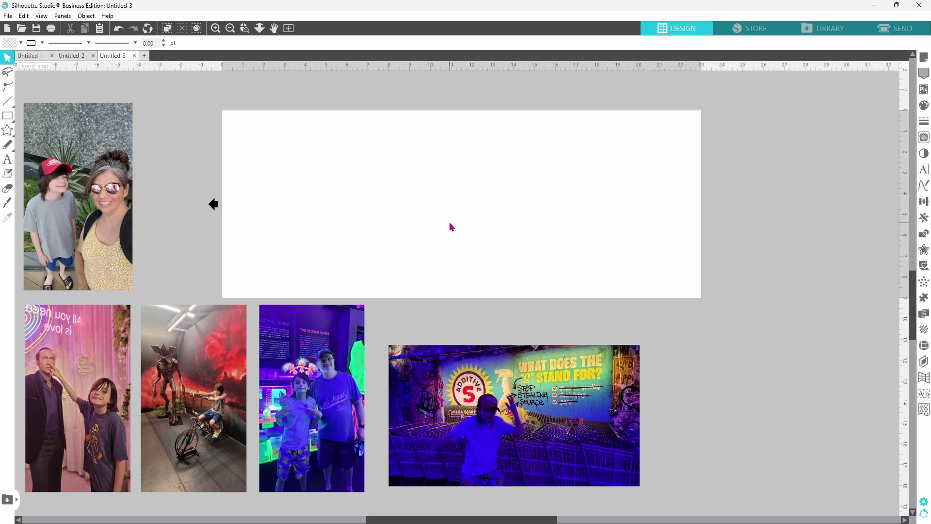
Step: Add the text VEGAS on the page and set it in the Weight font
left_click(7, 163)
left_click(277, 204)
type("VEGAS")
key("Escape")
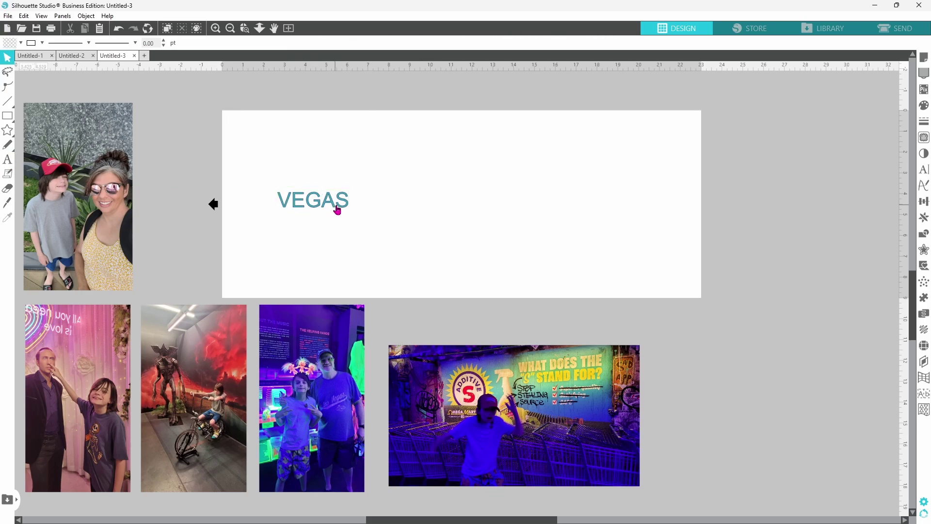
left_click(342, 210)
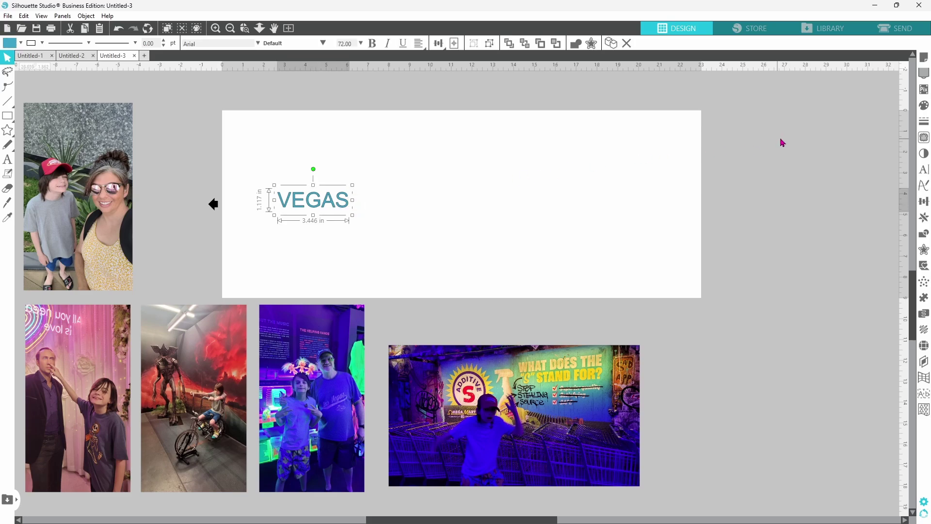
left_click(924, 169)
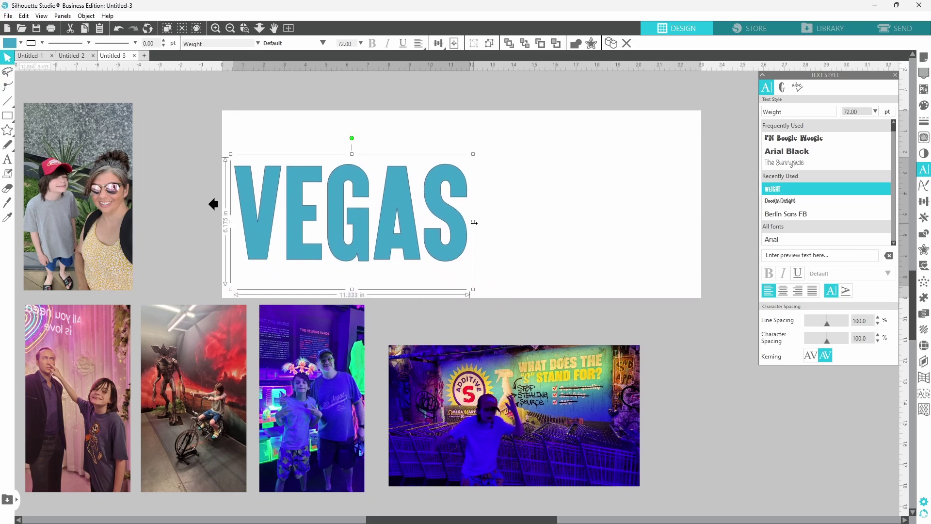
Step: Enlarge VEGAS to about 22.145 by 7.316 inches across the page
left_click_drag(474, 222, 629, 241)
left_click_drag(630, 159, 701, 132)
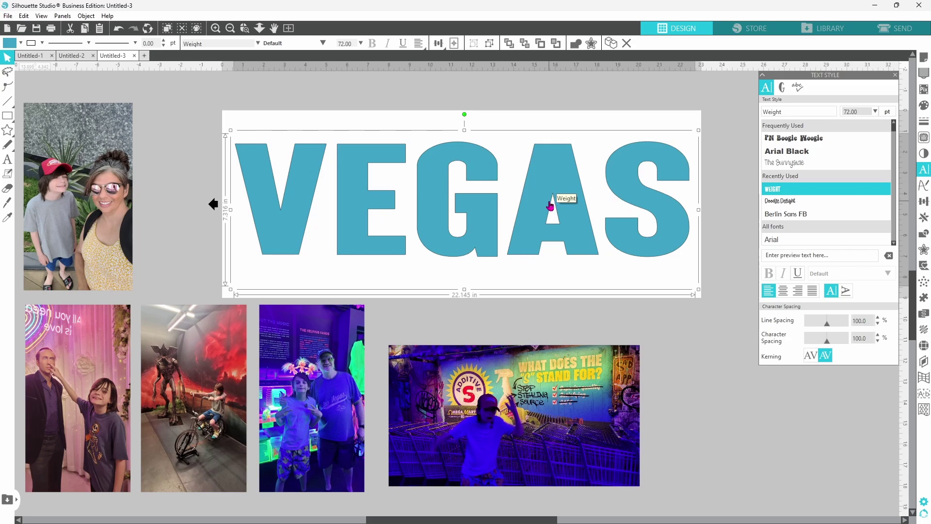
left_click(660, 321)
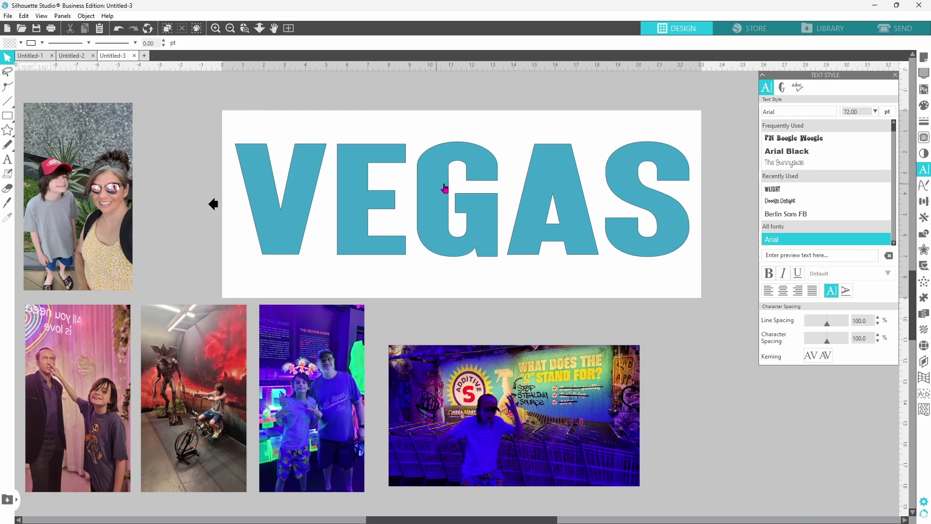
Step: Draw a page-sized rectangle over VEGAS and make a compound path of both
left_click(7, 115)
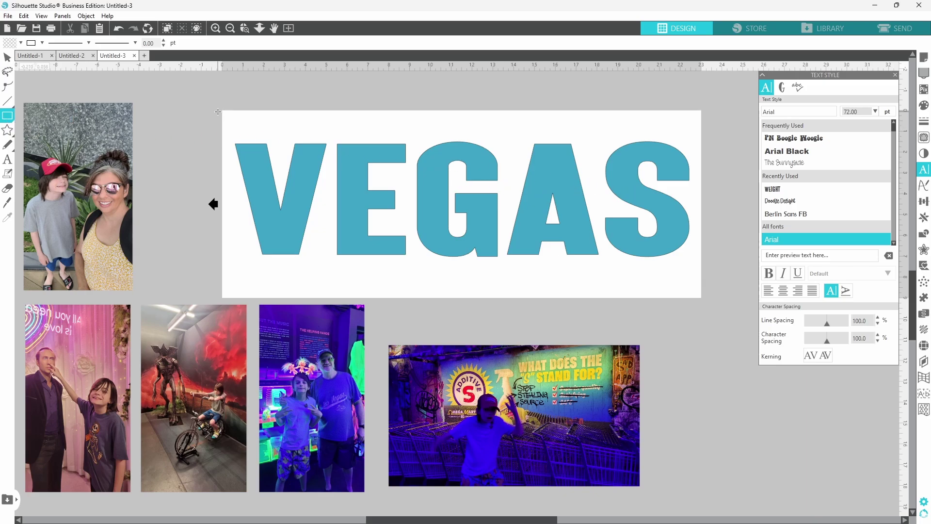
mouse_move(222, 111)
left_mouse_down()
mouse_move(697, 306)
mouse_move(708, 302)
left_mouse_up()
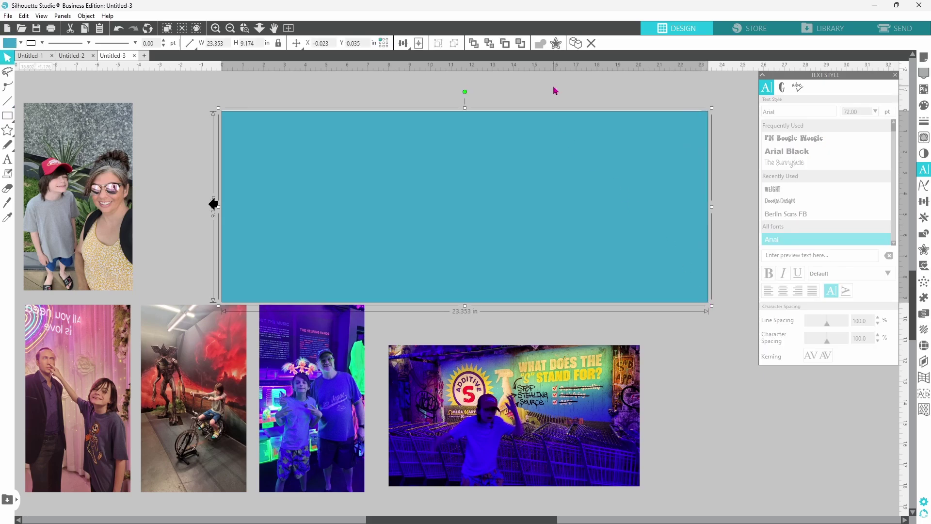
key("t")
left_click(560, 169)
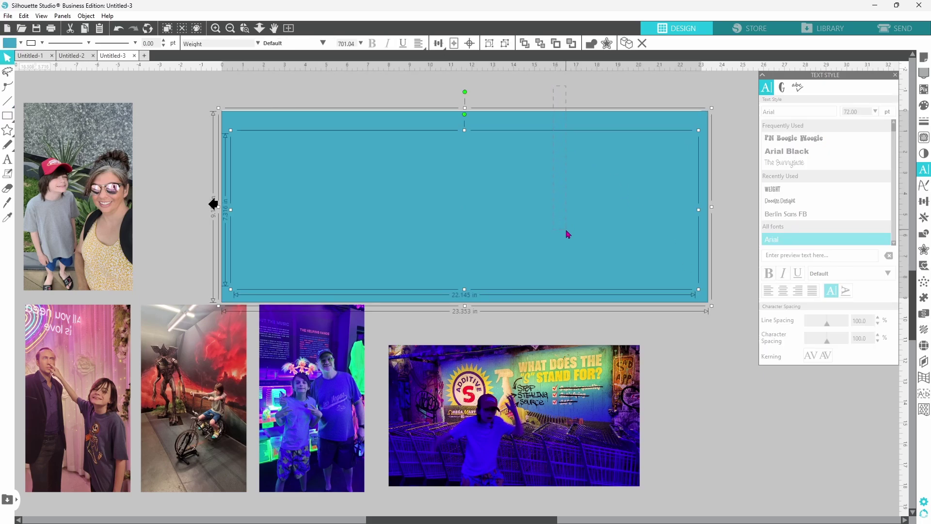
right_click(568, 234)
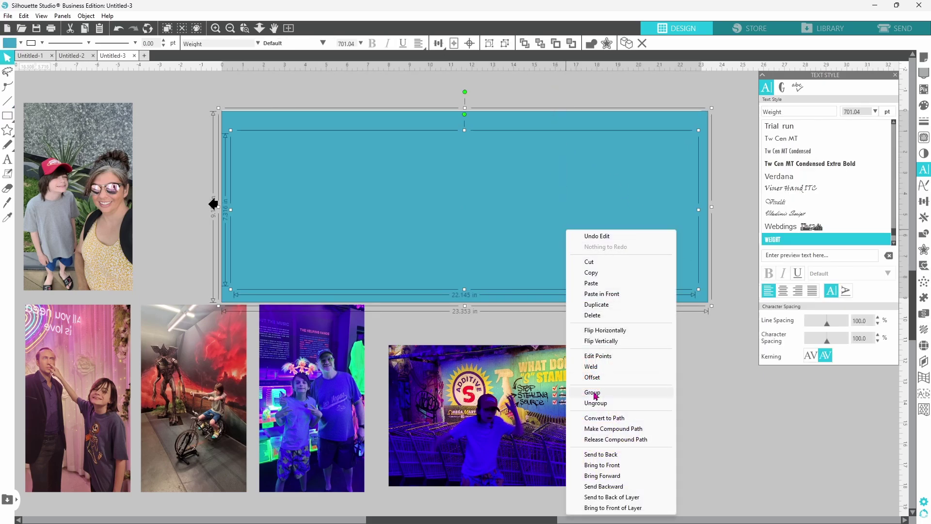
left_click(610, 430)
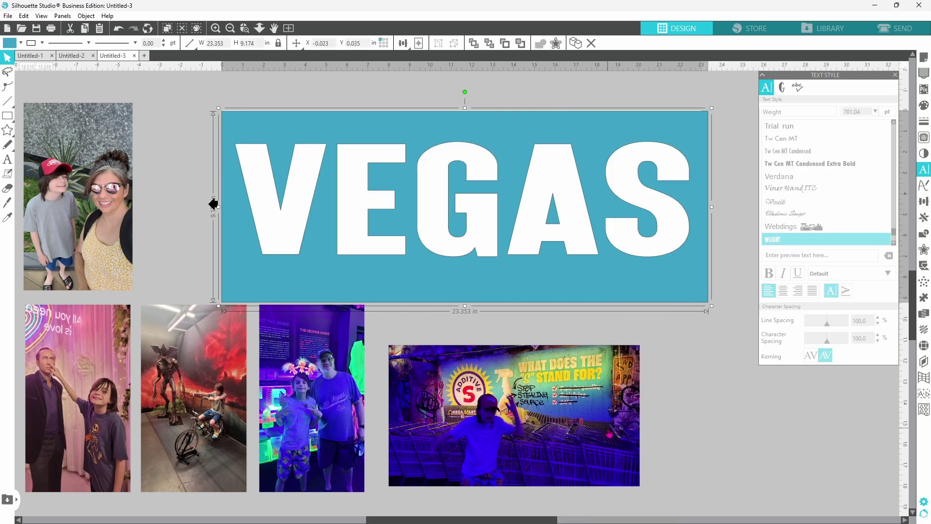
Step: Place the family, pink, Stranger Things and other photos behind V, E, G, A and S
left_click_drag(114, 263, 306, 271)
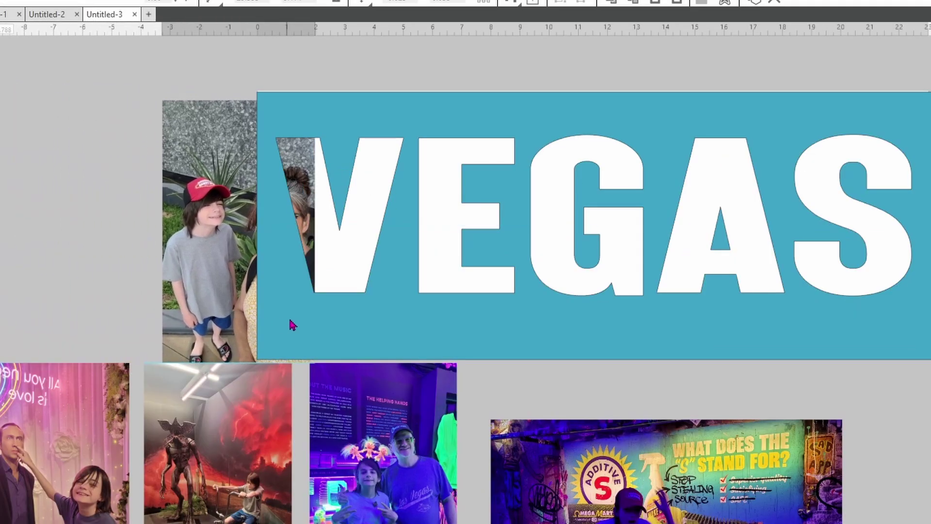
left_click_drag(373, 314, 385, 307)
left_click(402, 91)
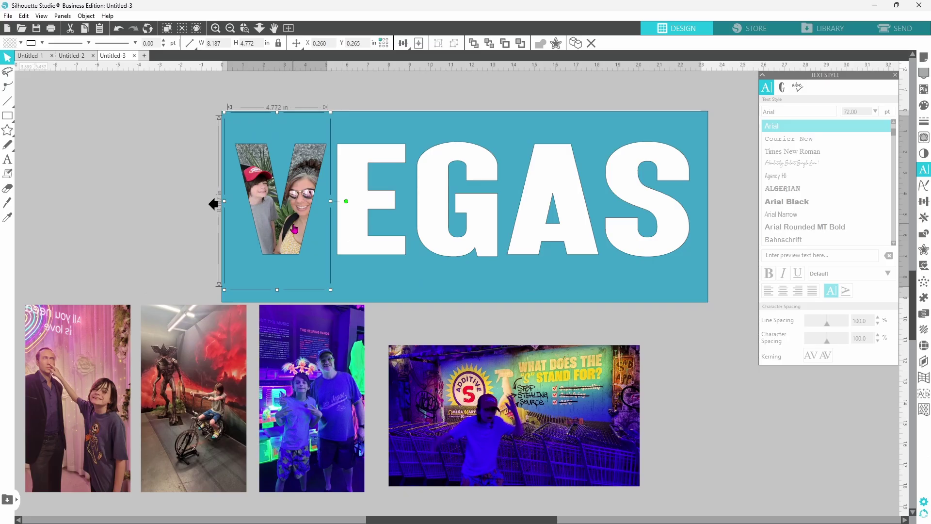
left_click_drag(103, 354, 409, 147)
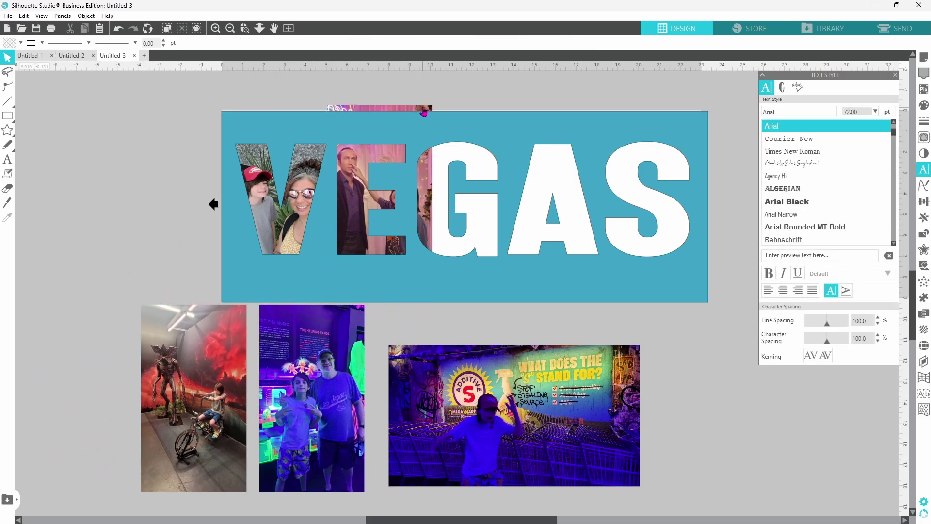
left_click_drag(424, 112, 355, 168)
left_click_drag(218, 402, 487, 212)
left_click_drag(312, 397, 546, 203)
left_click_drag(514, 415, 552, 376)
left_click_drag(644, 387, 530, 252)
Step: Release the compound path and delete the blue background rectangle
scroll(384, 137, "up", 2)
left_click(385, 137)
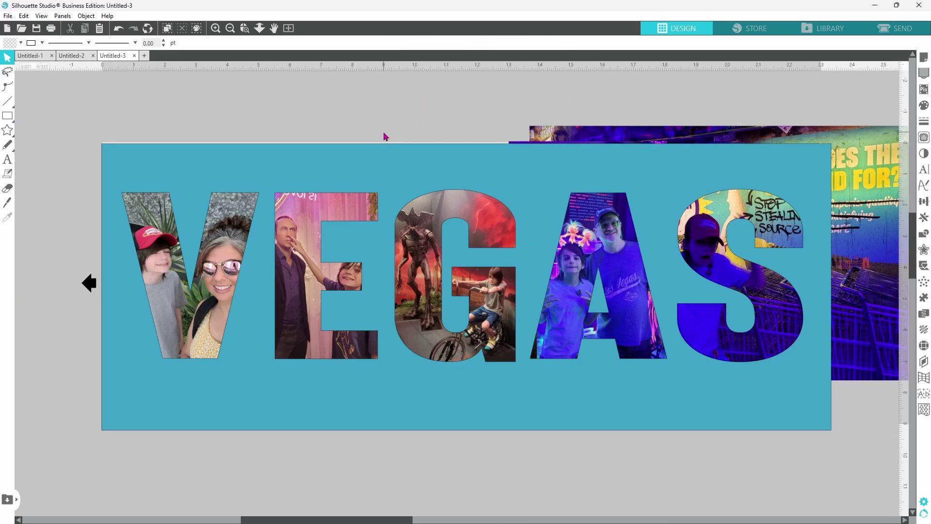
right_click(388, 165)
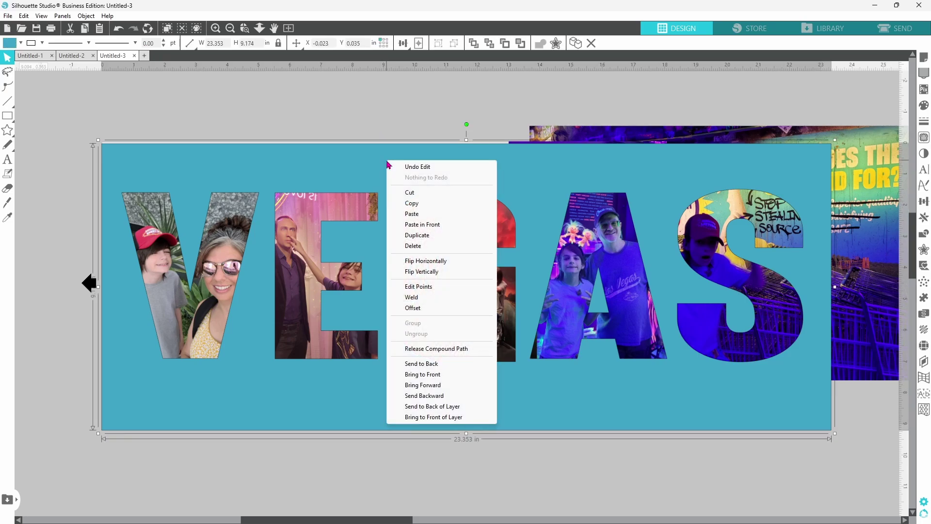
left_click(417, 349)
left_click(235, 470)
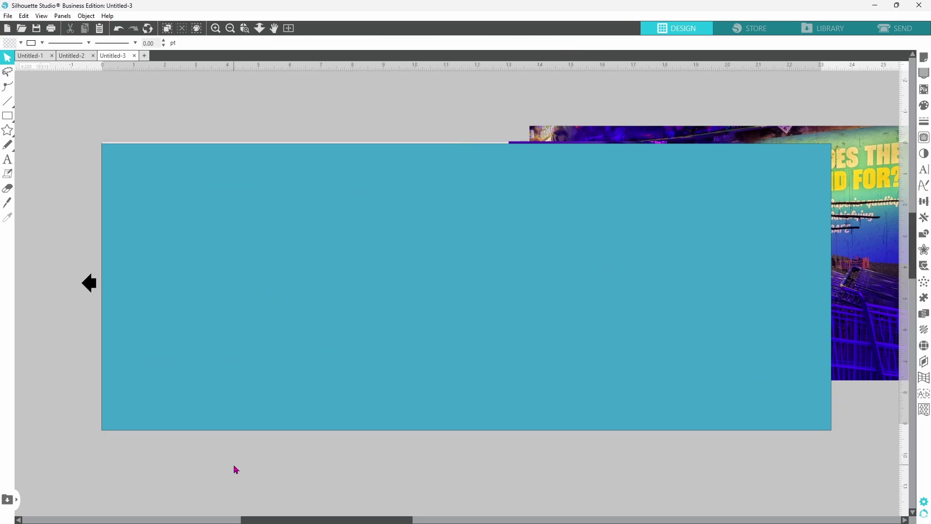
left_click(261, 427)
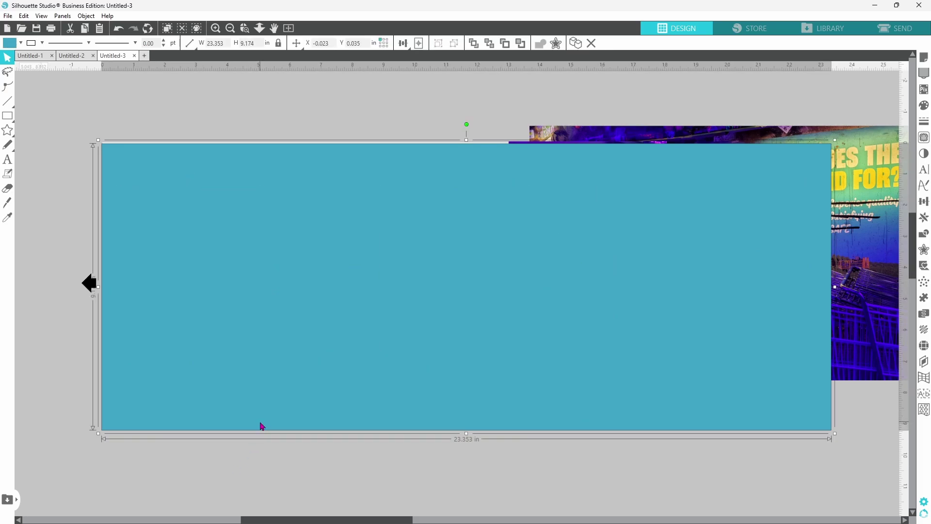
right_click(261, 426)
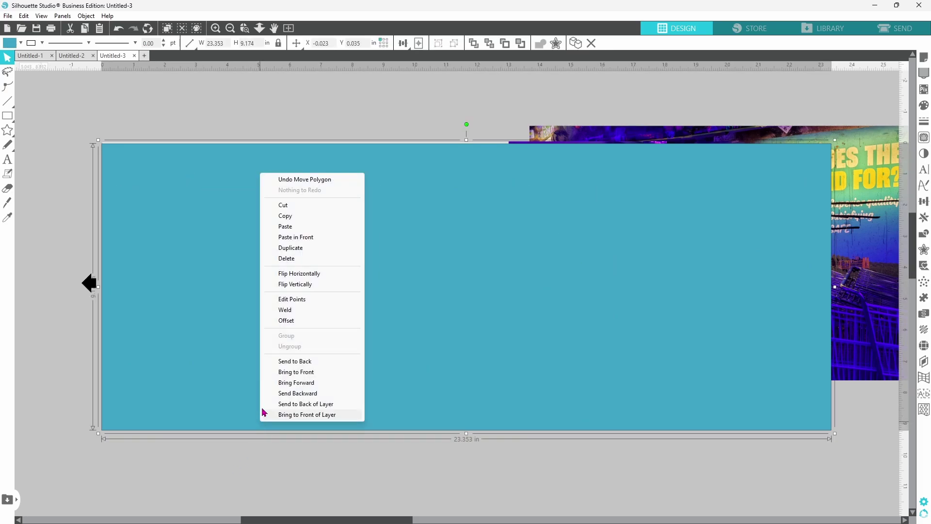
left_click(294, 264)
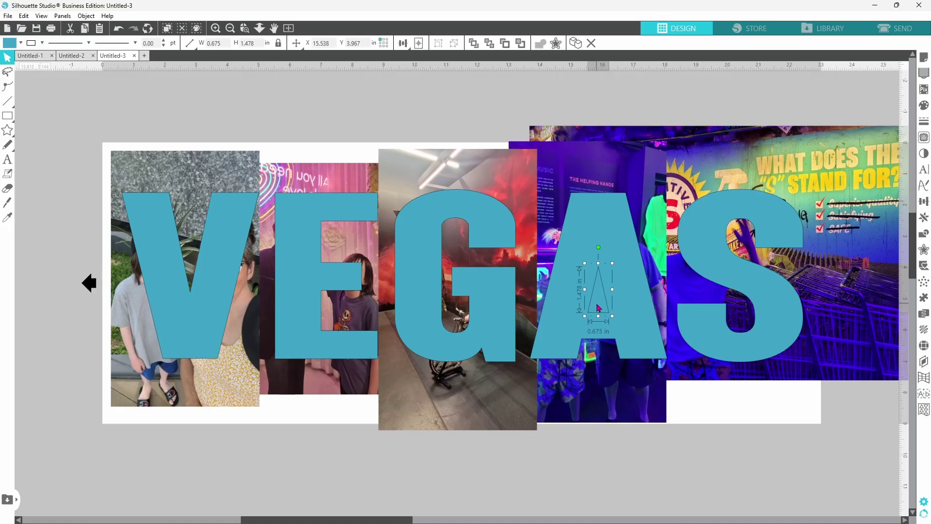
Step: Make the A and its inner triangle a compound path so the triangle is a hole
left_click(628, 315, "shift")
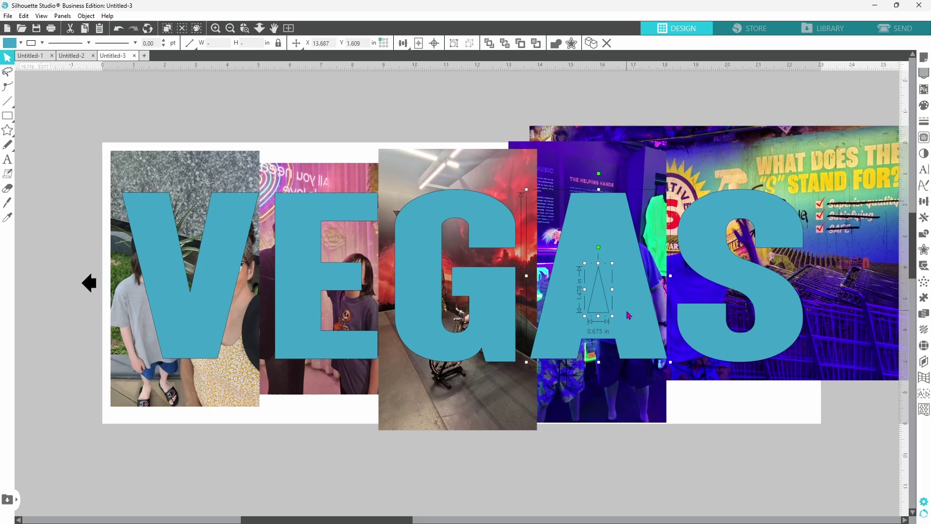
right_click(628, 316)
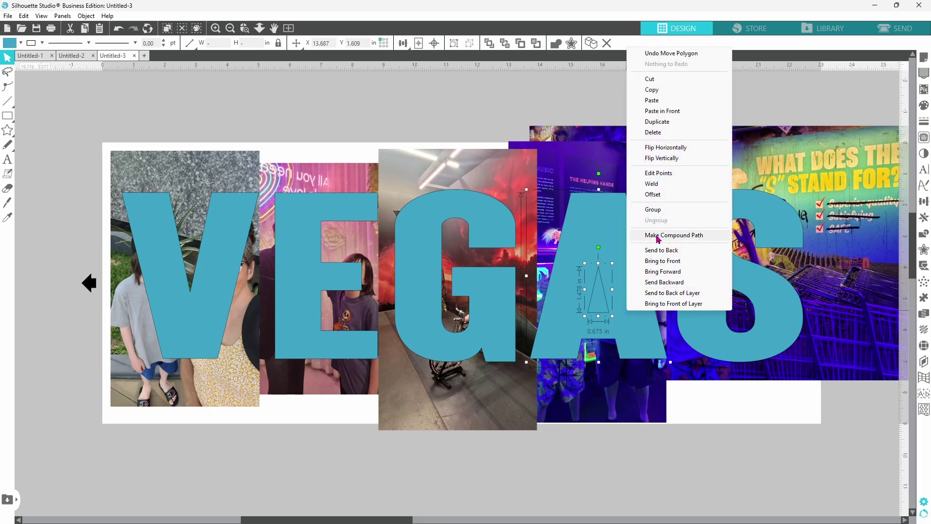
left_click(658, 236)
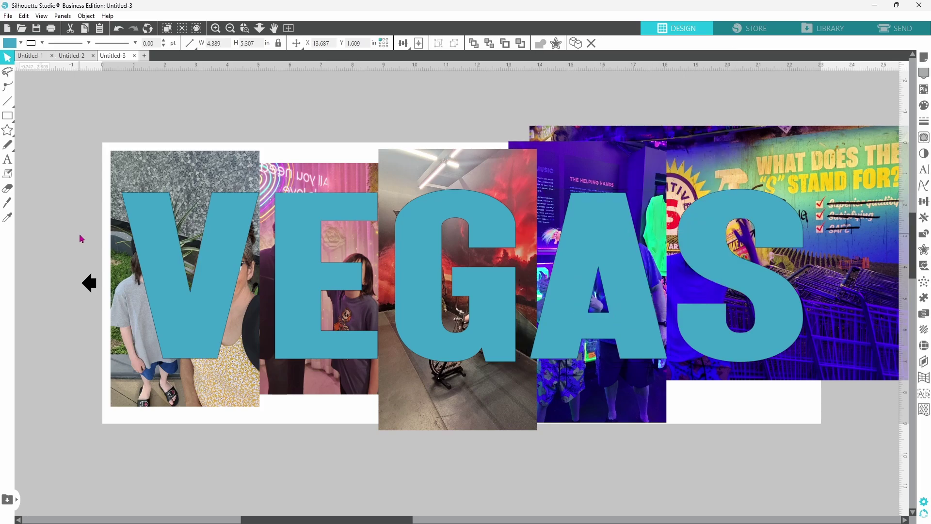
Step: Crop the V and E photos to their letter shapes
left_click_drag(77, 238, 147, 249)
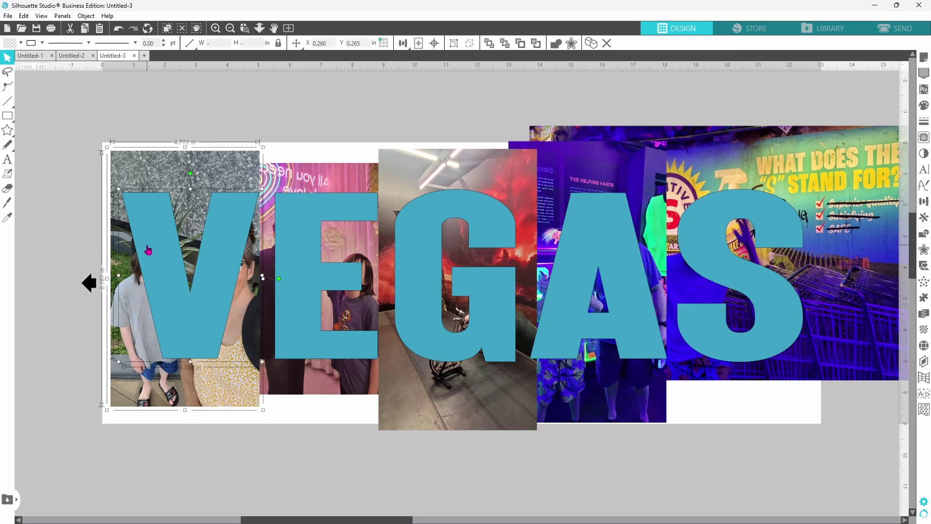
left_click(923, 236)
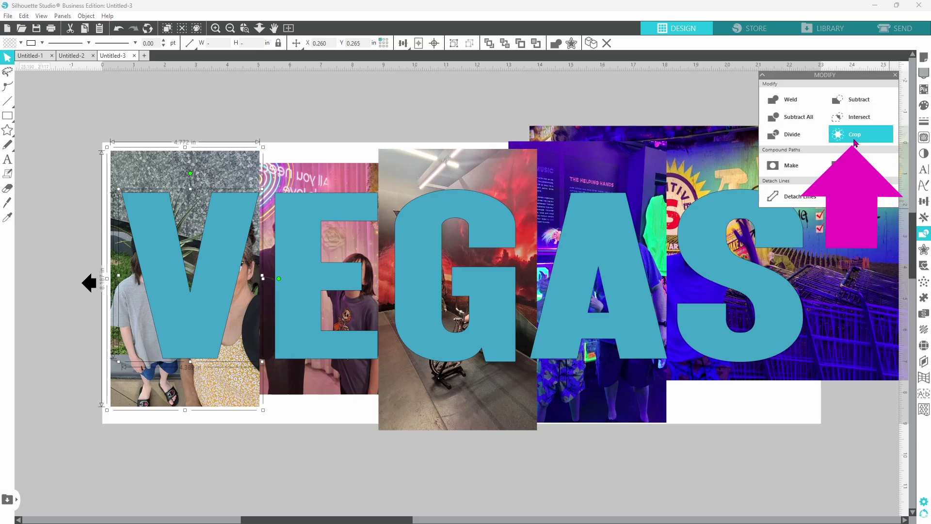
left_click(855, 140)
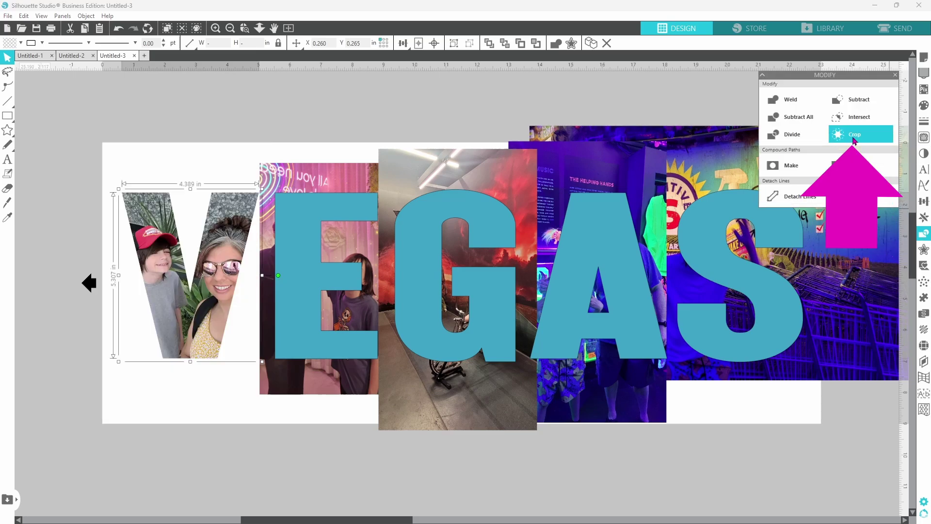
left_click(323, 353)
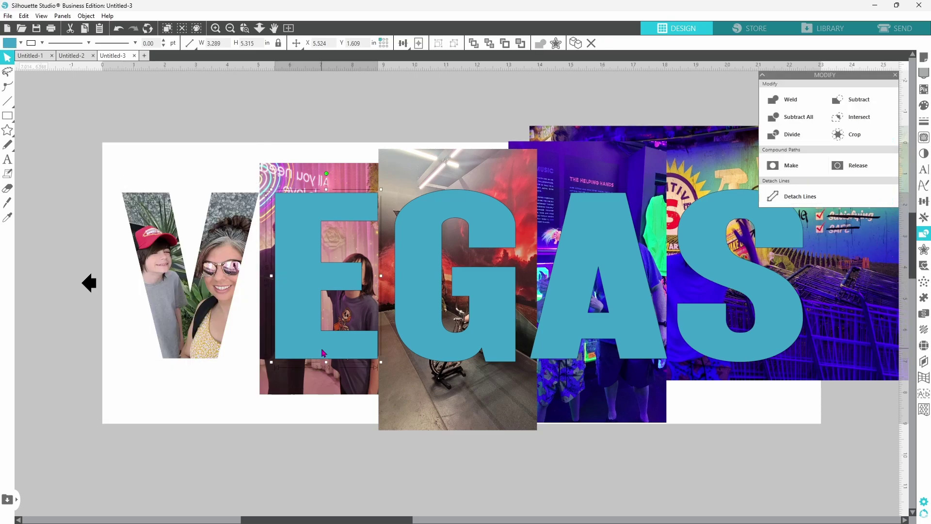
left_click(309, 393, "shift")
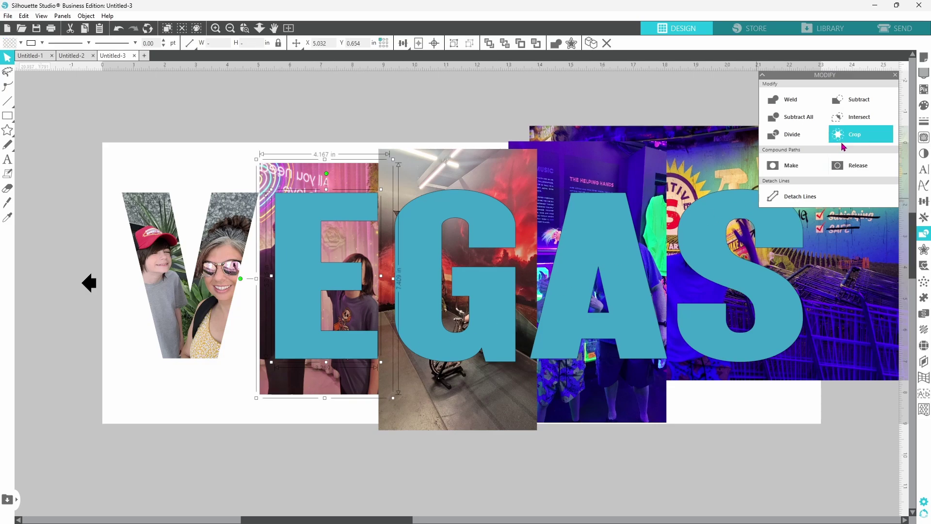
left_click(845, 142)
Step: Crop the photos behind G, A and S to their letter shapes
left_click(417, 271)
left_click(428, 175, "shift")
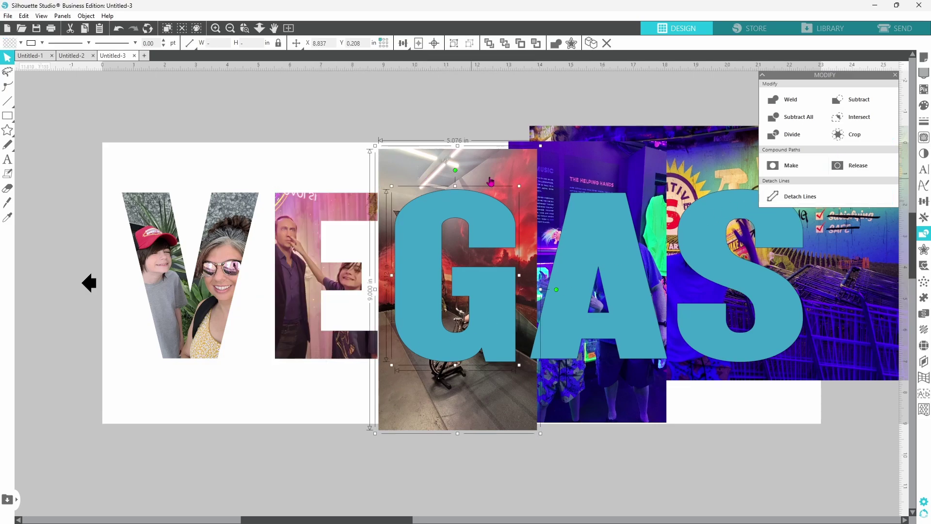
left_click(841, 141)
left_click(600, 238)
left_click(598, 400, "shift")
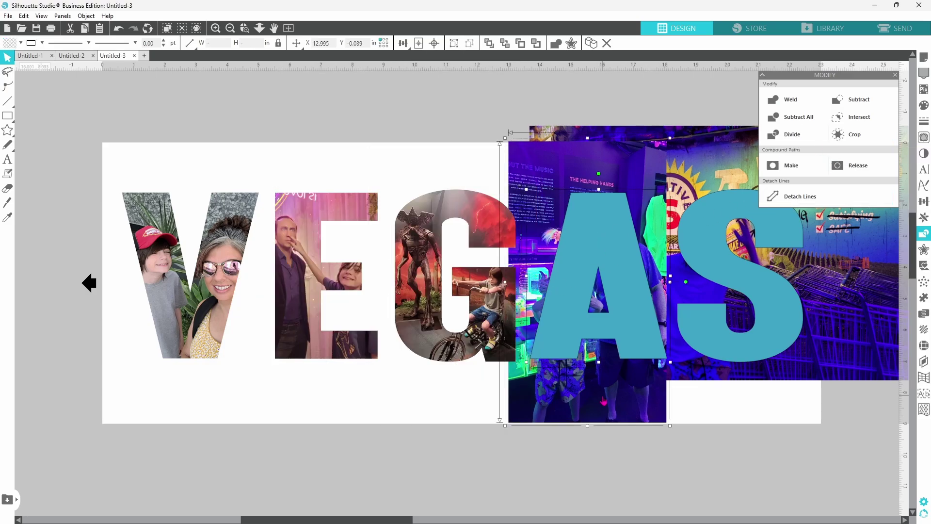
left_click(839, 141)
left_click(784, 289)
left_click(718, 371, "shift")
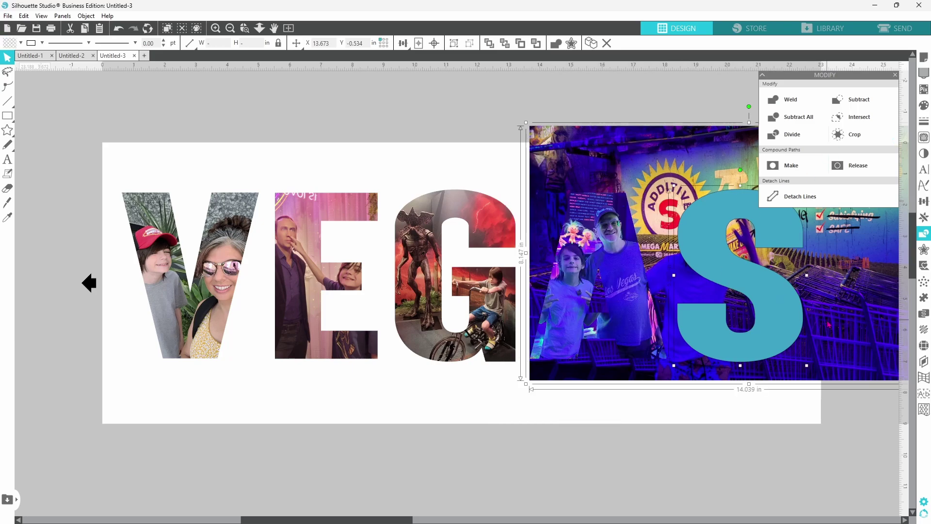
left_click(854, 141)
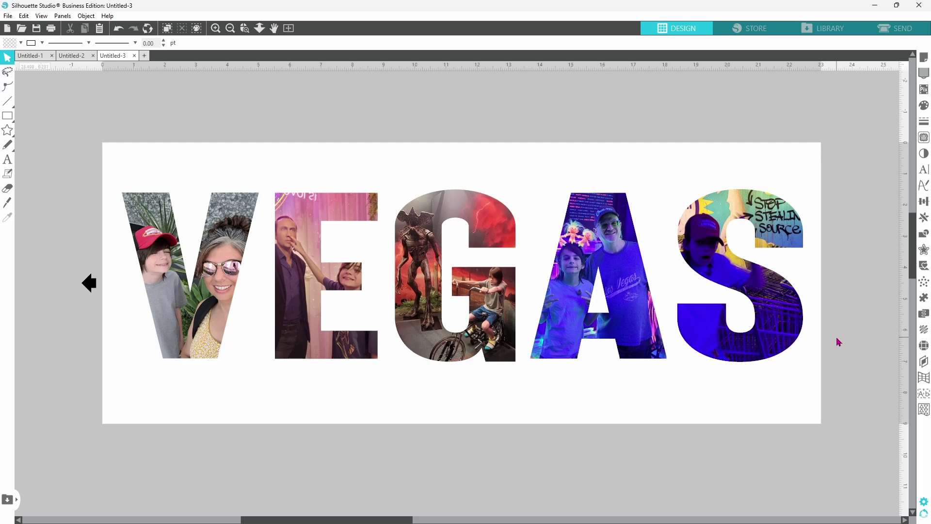
Step: Add a 0.130 in sharp-cornered offset around all five VEGAS letters
left_click(924, 251)
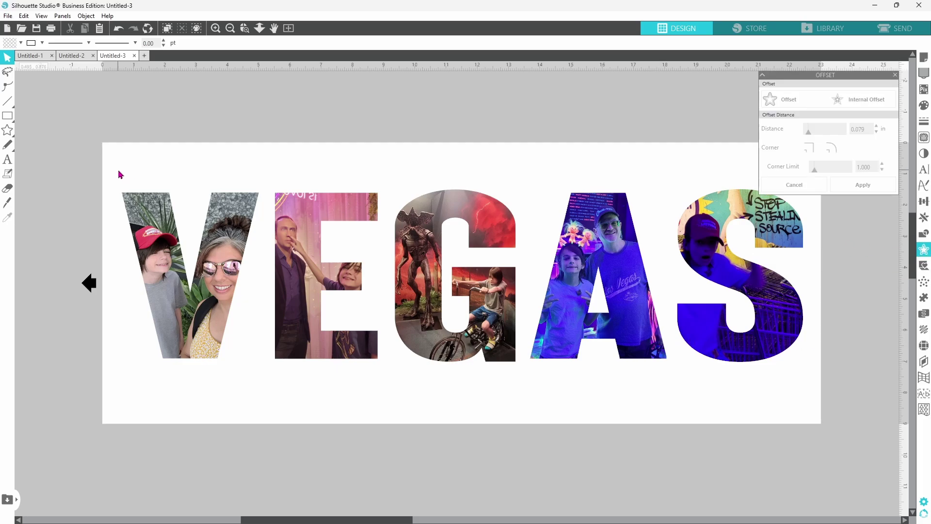
left_click_drag(118, 171, 713, 333)
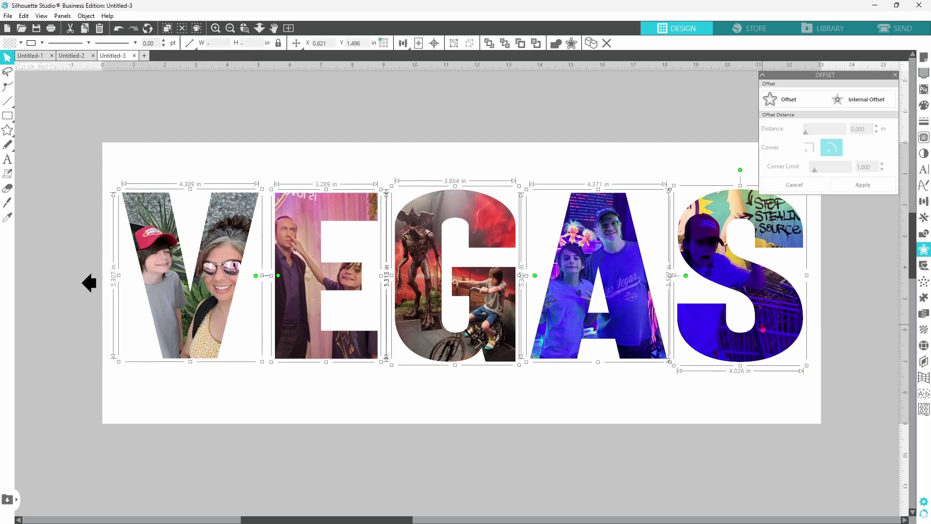
left_click(795, 101)
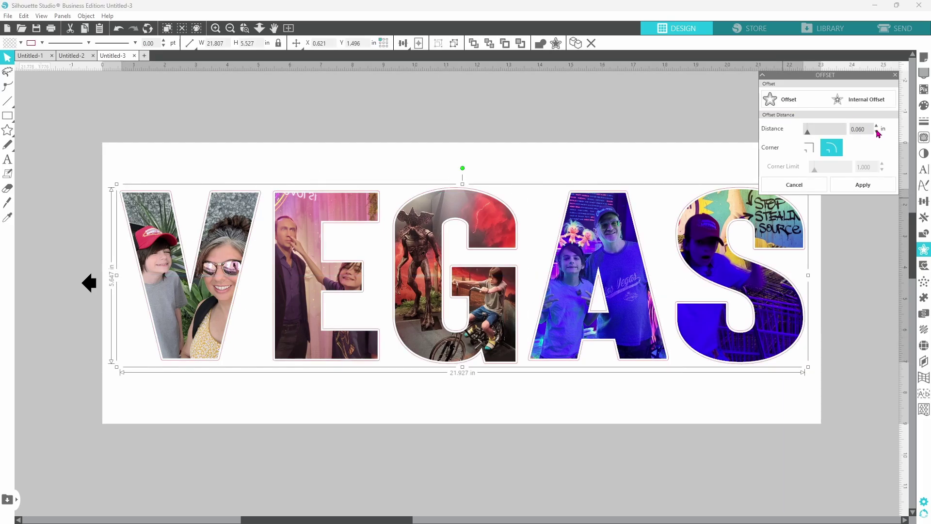
left_click(876, 126)
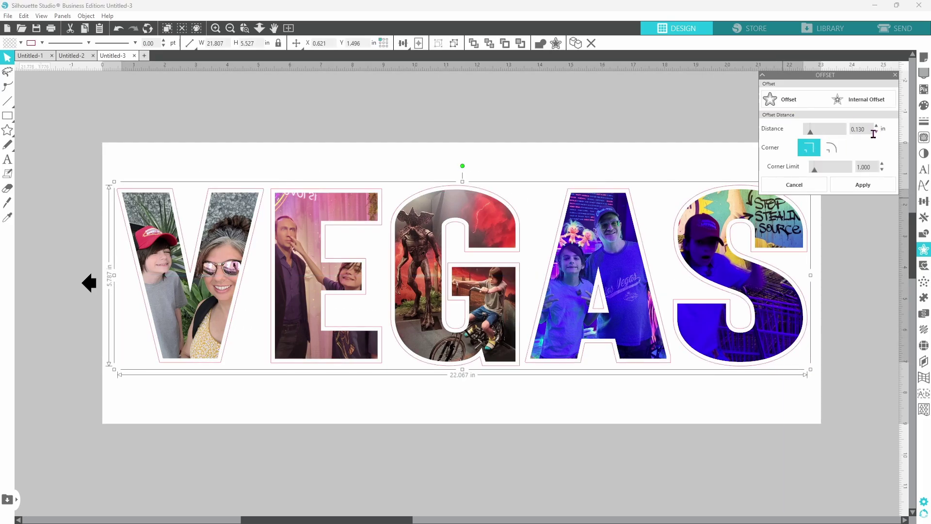
left_click(863, 185)
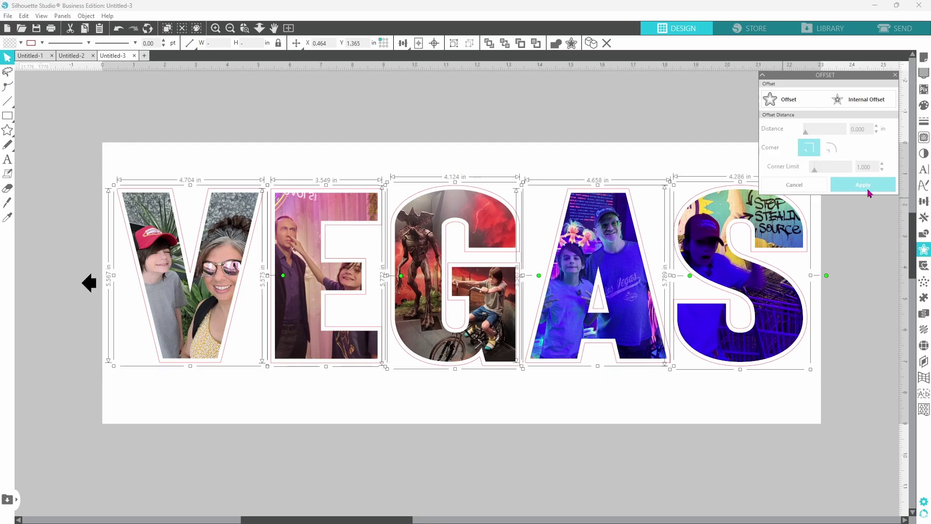
Step: Fill the offset outlines light gold
left_click(21, 43)
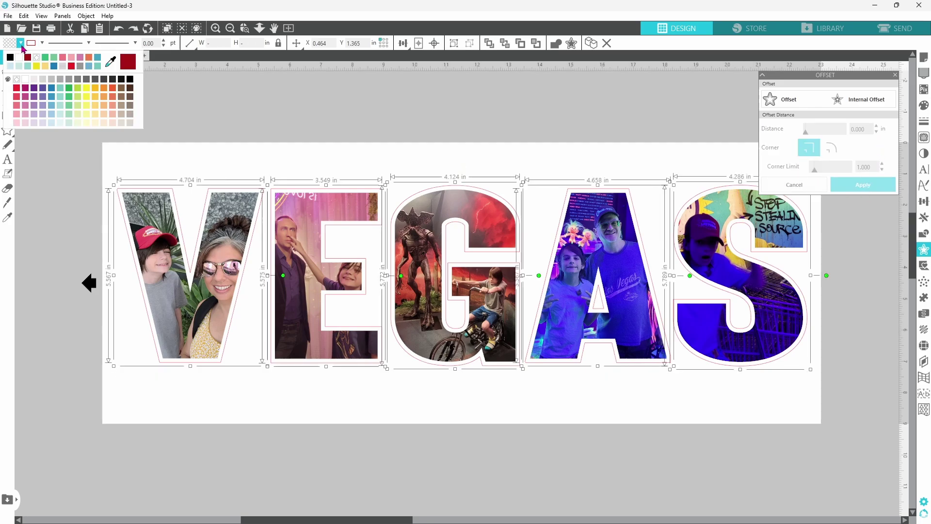
left_click(46, 68)
left_click(118, 164)
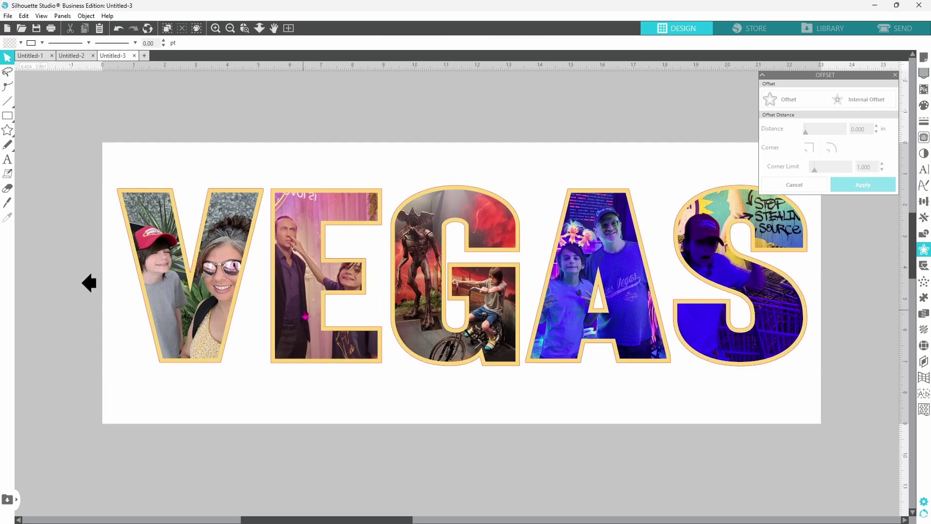
Step: Copy the V, E, G, A and S photo letters
left_click(207, 305)
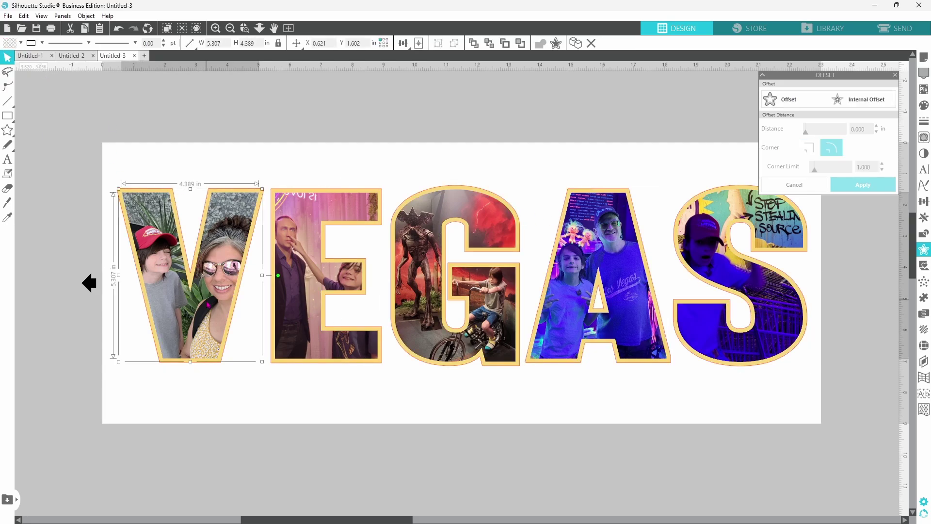
left_click(311, 313, "shift")
left_click(418, 324, "shift")
left_click(560, 339, "shift")
left_click(711, 341, "shift")
right_click(711, 341)
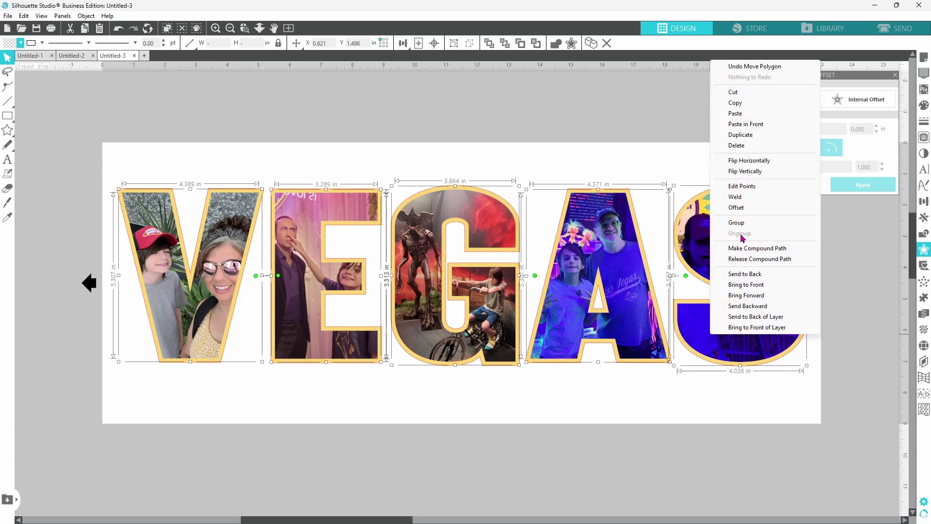
left_click(735, 104)
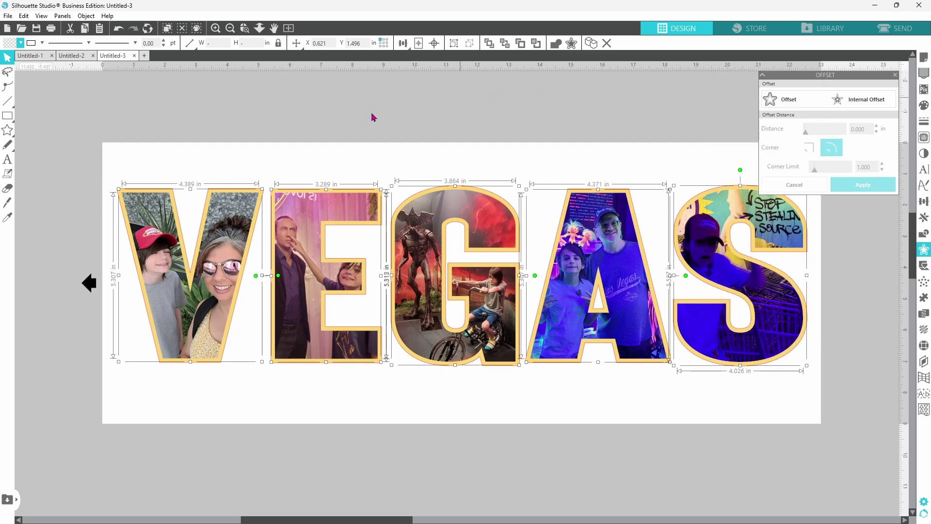
Step: Paste the photo letters into a new blank document, Untitled-4
left_click(145, 56)
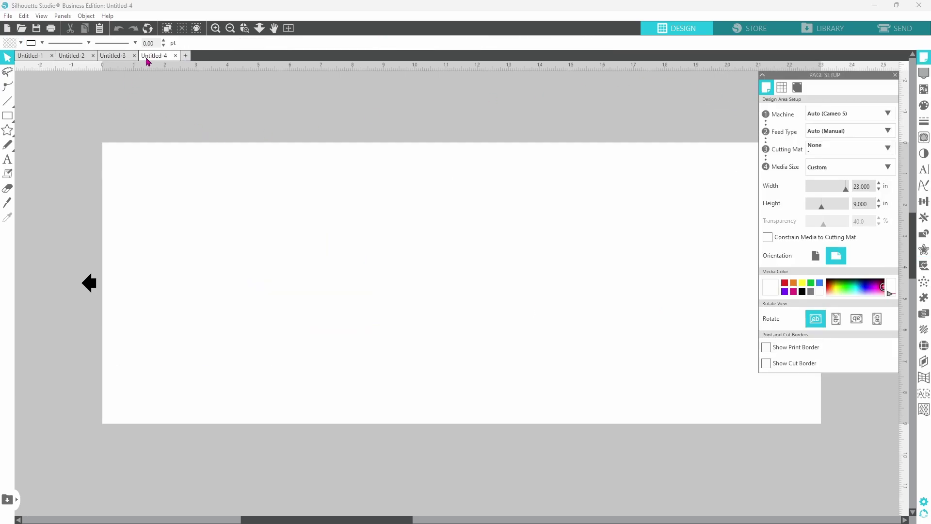
right_click(214, 176)
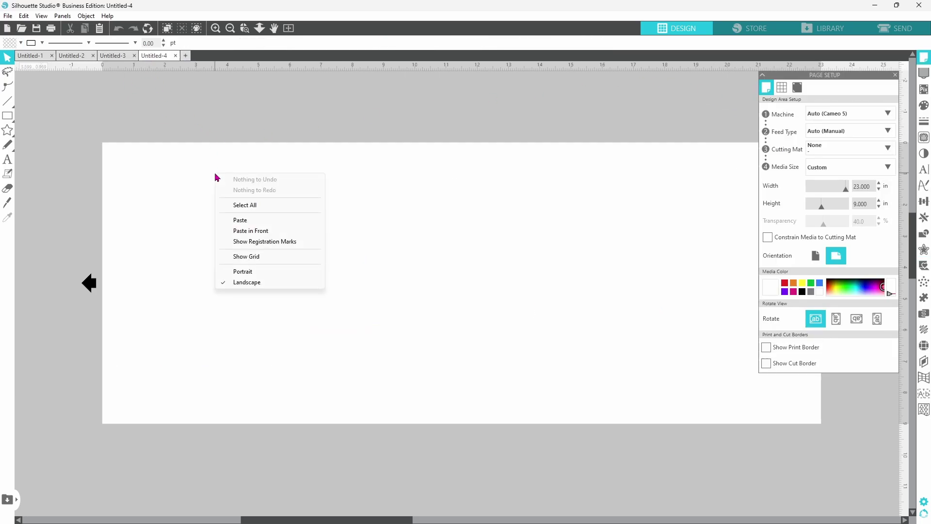
left_click(239, 221)
Step: Move the pasted letters below the page and use a Cameo 12x12 mat with Letter media
scroll(230, 209, "down", 2)
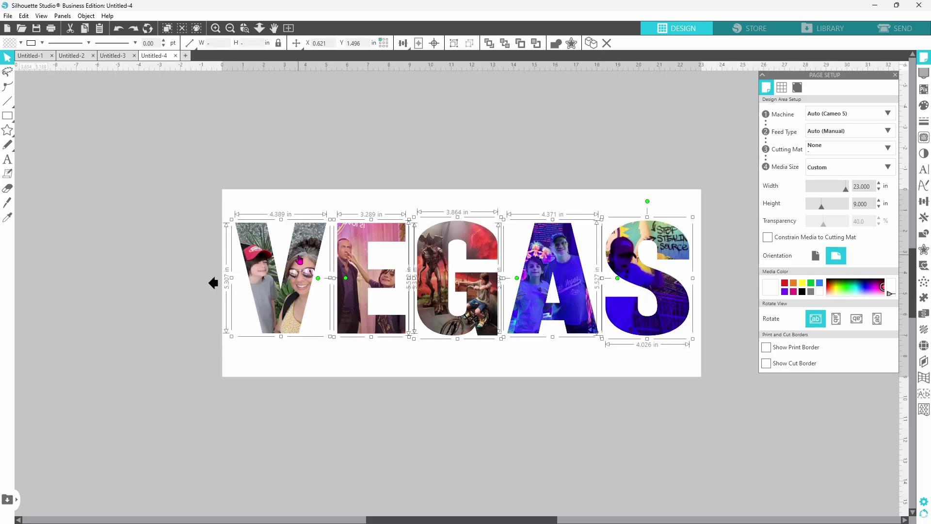
left_click_drag(298, 260, 297, 421)
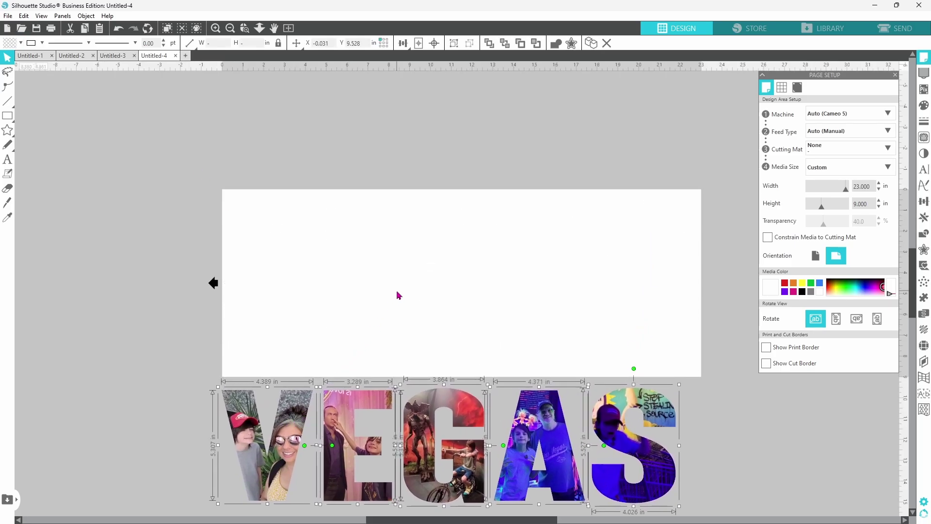
left_click(888, 149)
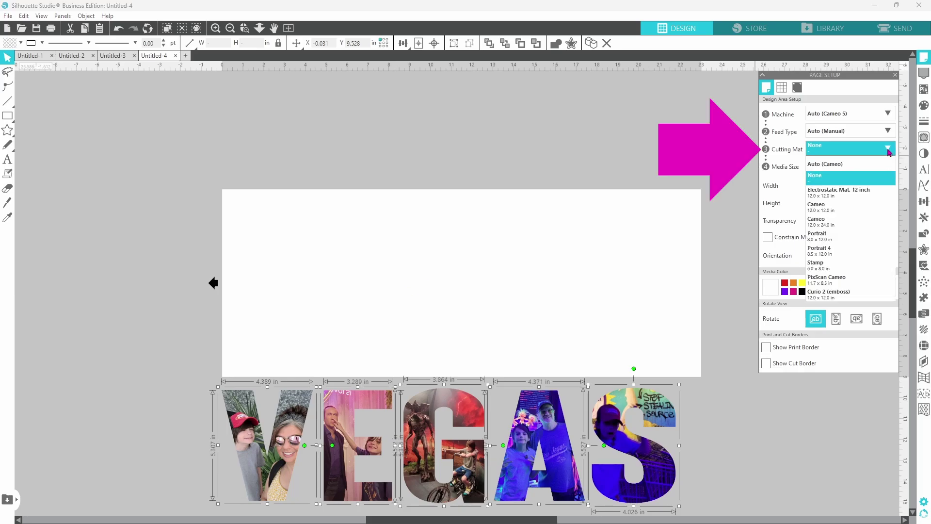
left_click(864, 208)
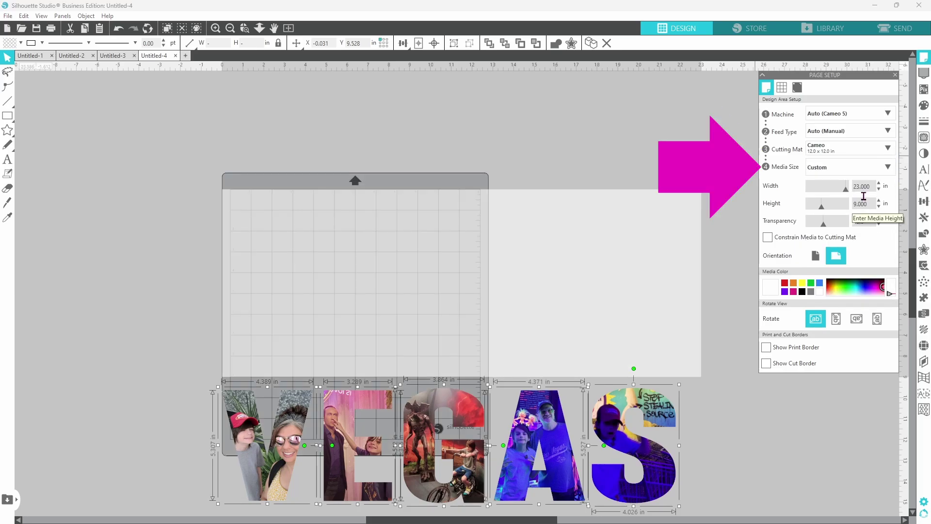
left_click(891, 173)
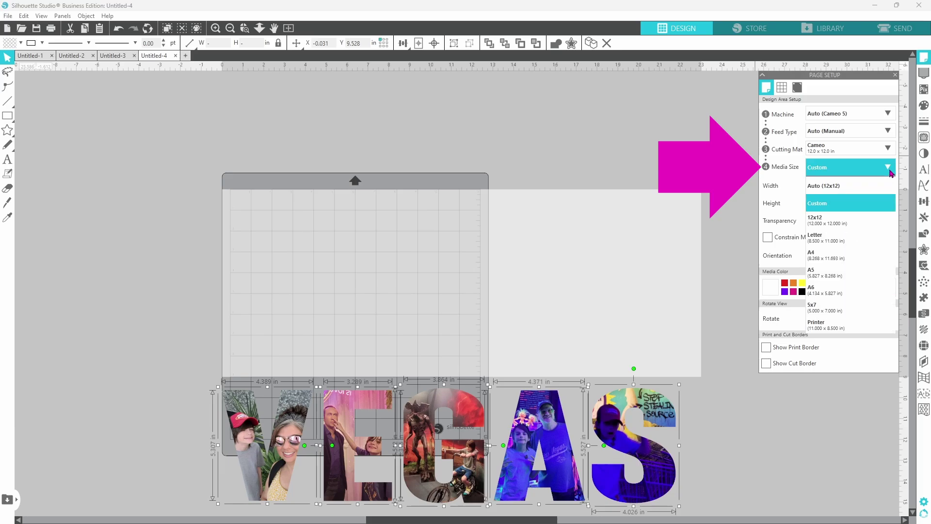
left_click(849, 235)
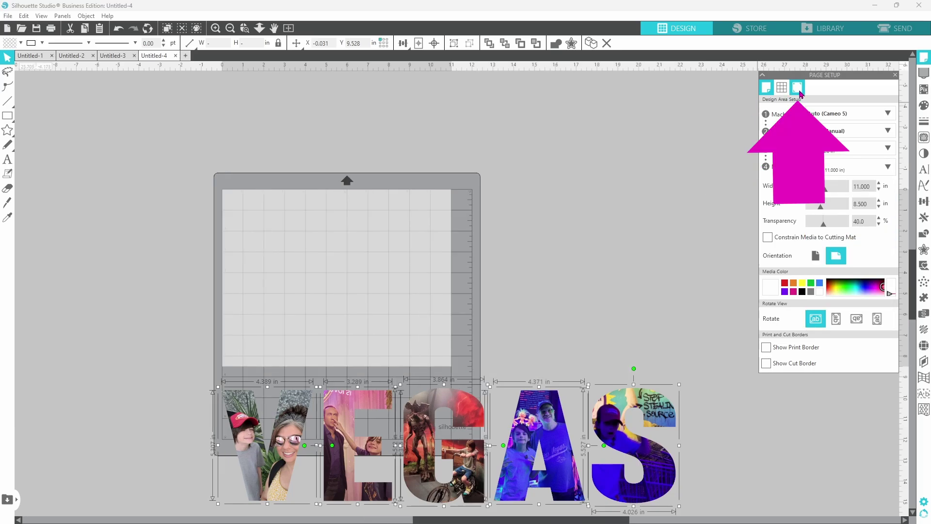
Step: Turn registration marks on and show the cut border
left_click(798, 88)
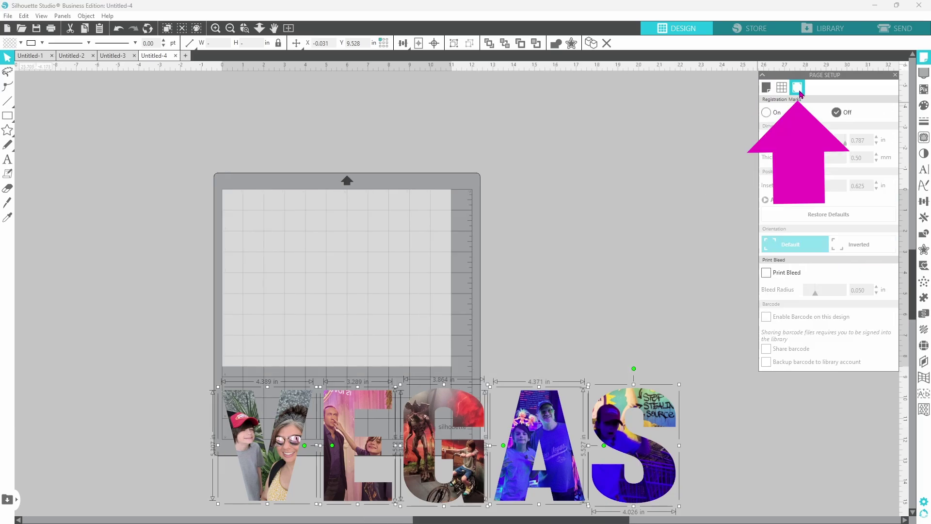
left_click(767, 113)
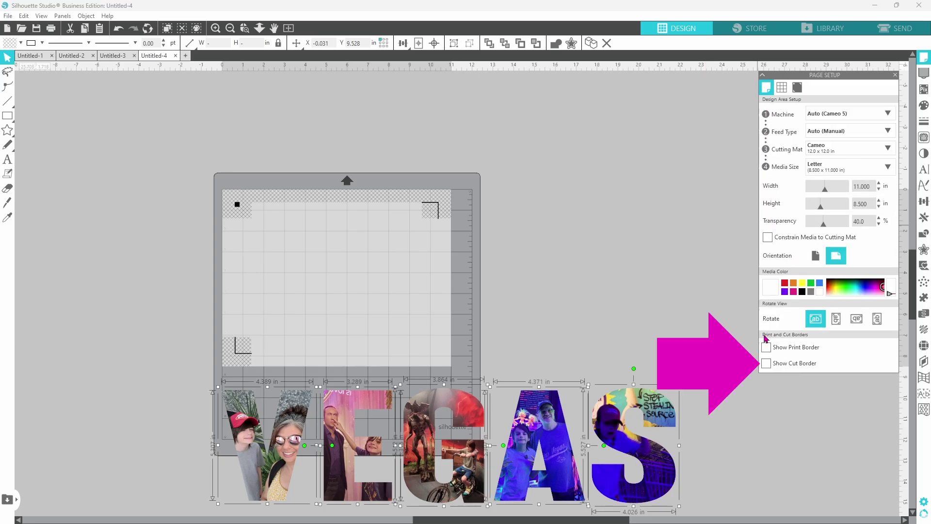
left_click(769, 366)
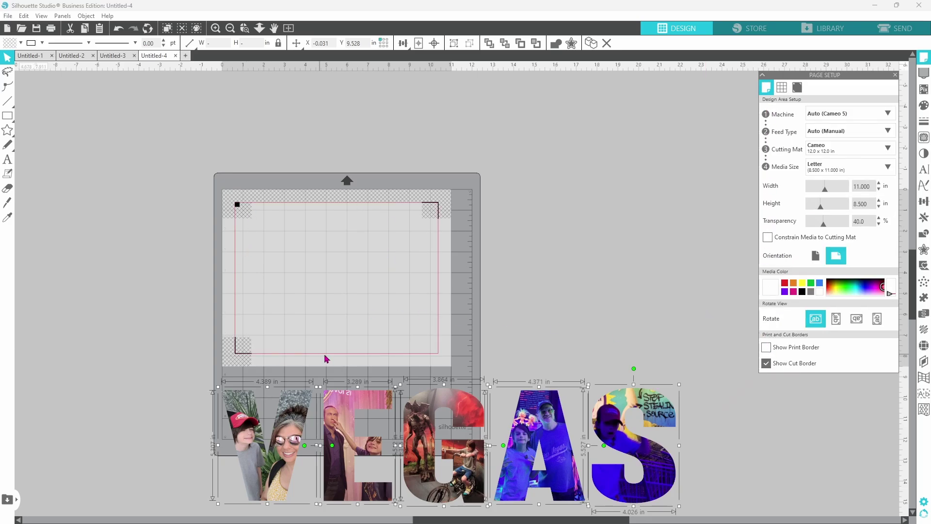
Step: Arrange A and V upright side by side on the mat, moving E back off between G and S
left_click_drag(293, 419, 308, 250)
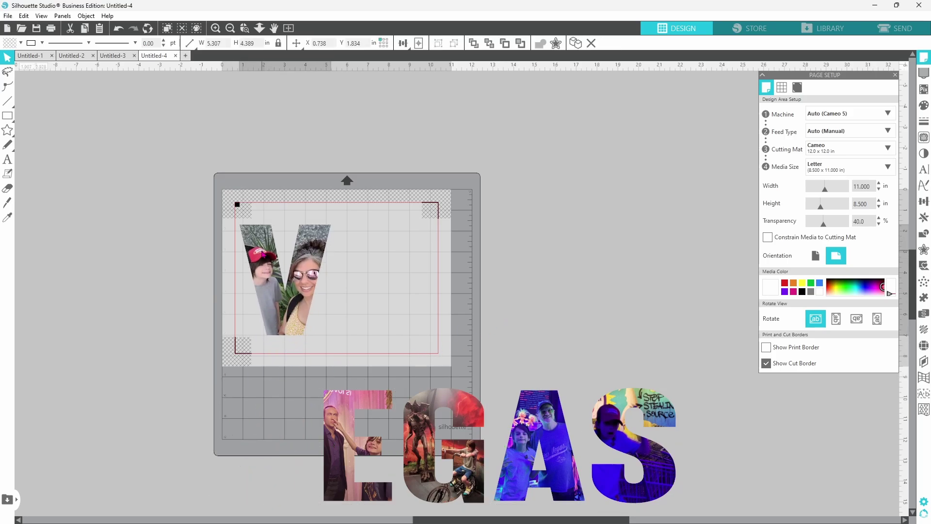
left_click_drag(539, 444, 345, 295)
left_click_drag(338, 419, 385, 251)
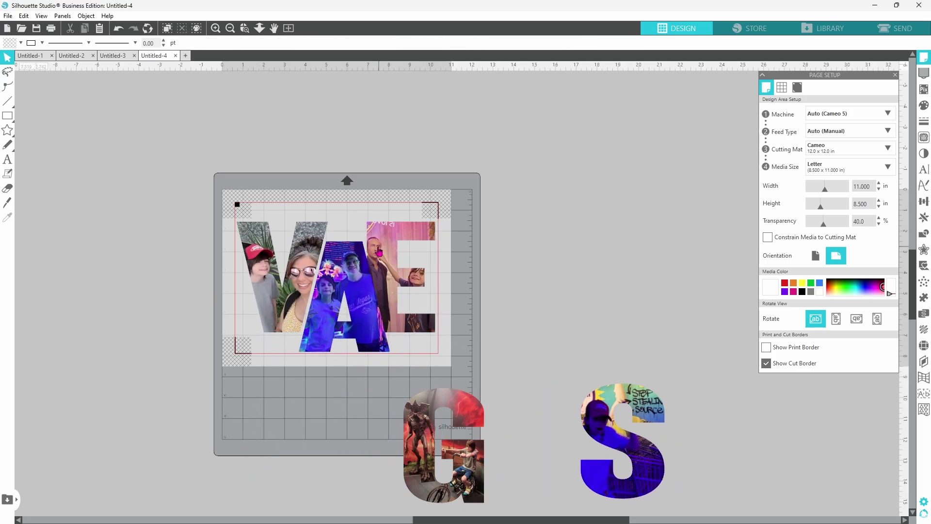
left_click(334, 301)
left_click(924, 201)
left_click(816, 118)
left_click(791, 117)
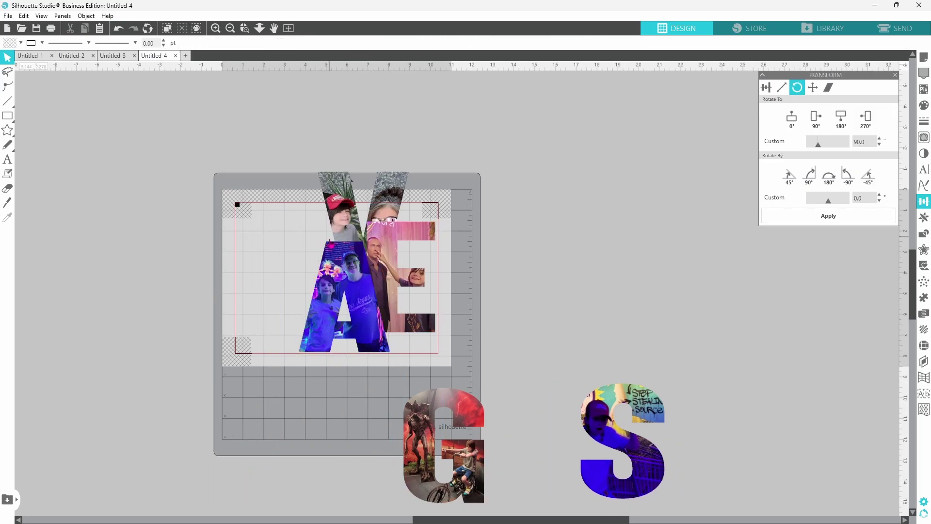
mouse_move(349, 286)
left_mouse_down()
mouse_move(277, 286)
mouse_move(349, 276)
left_mouse_up()
left_click(355, 340)
left_click_drag(380, 336, 517, 393)
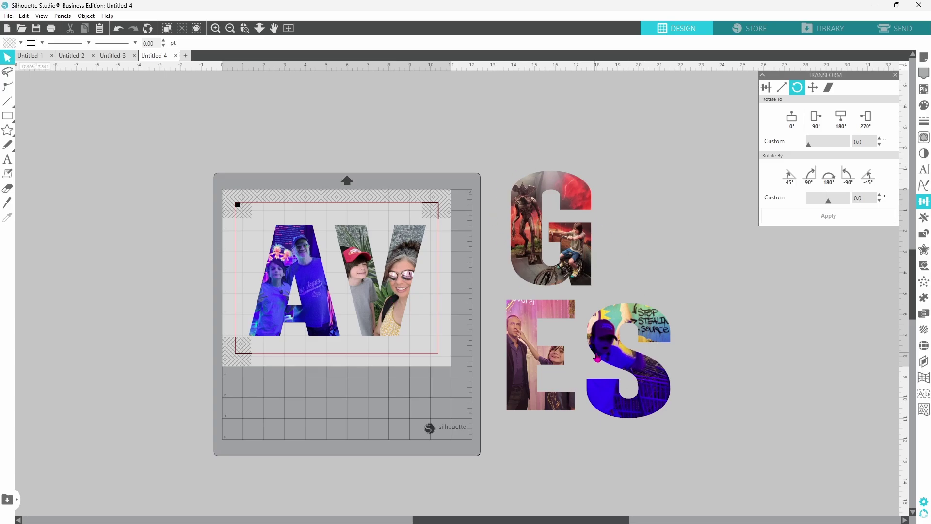
Step: Open the print preview of the AV page and start printing
left_click(7, 16)
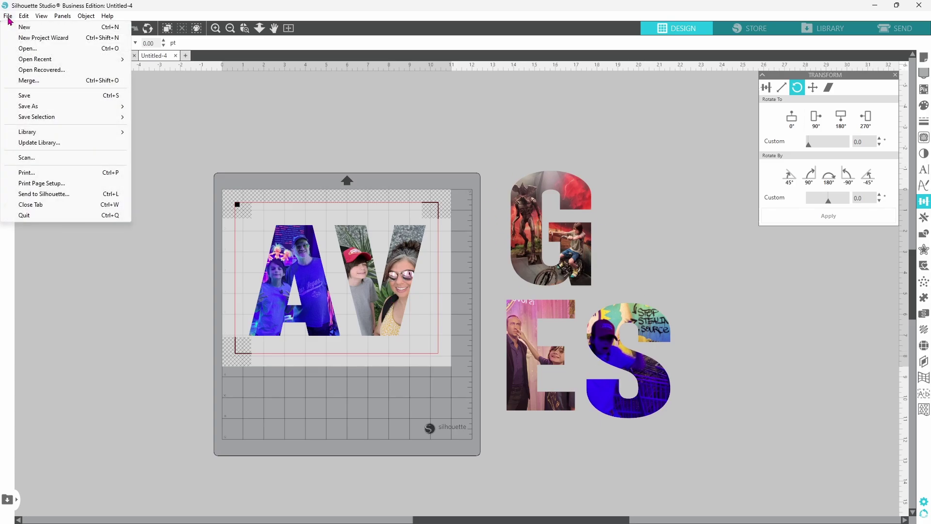
left_click(21, 174)
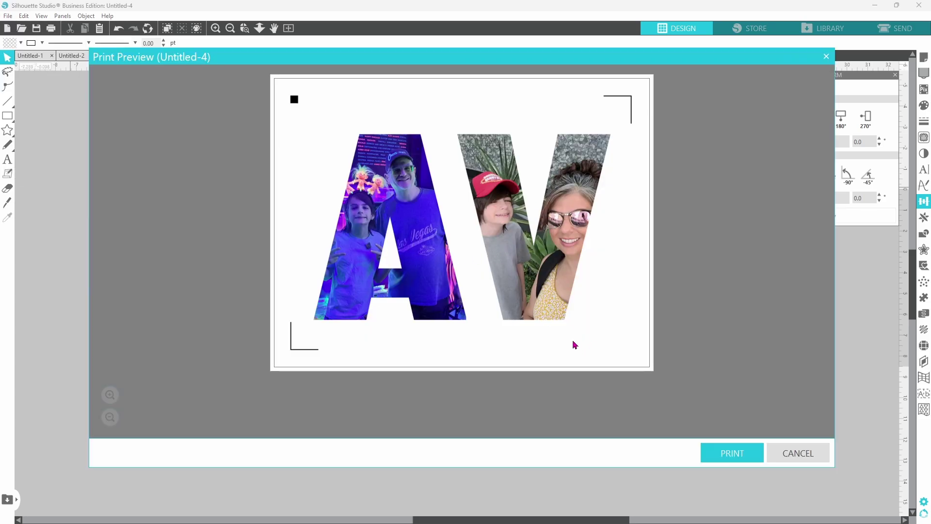
left_click(731, 452)
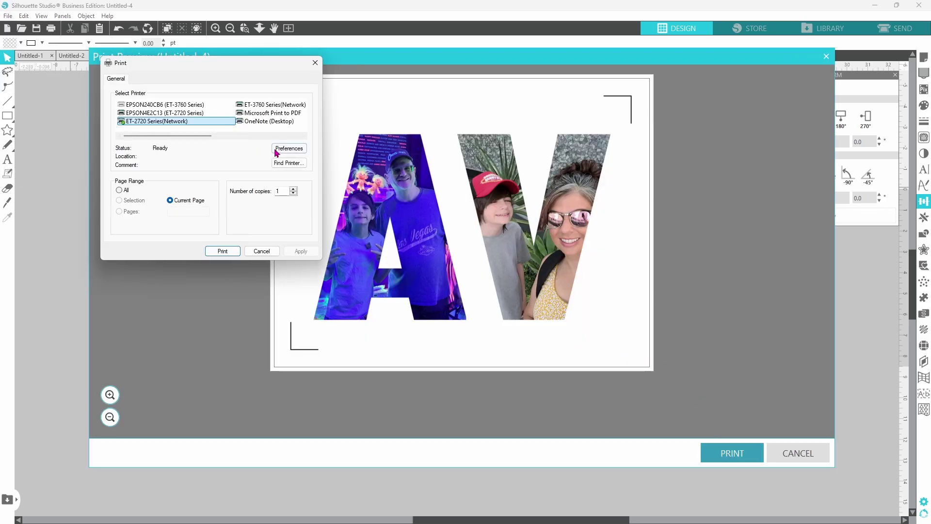
Step: Set the printer preferences to Presentation Paper Matte paper at High quality
left_click(276, 151)
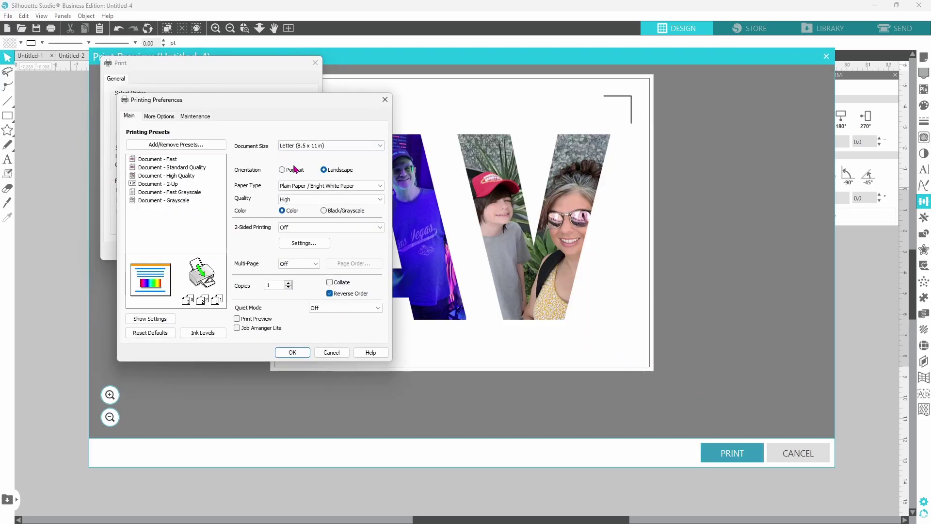
left_click(380, 185)
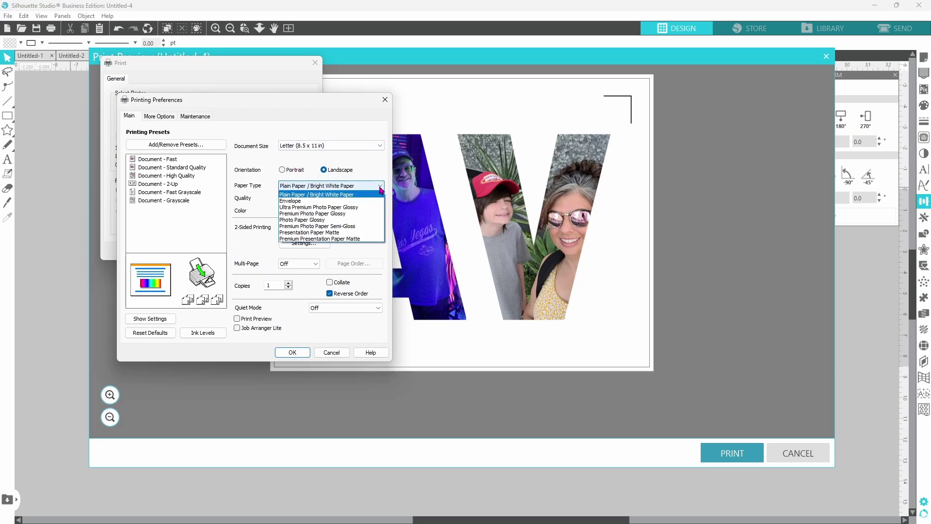
left_click(364, 232)
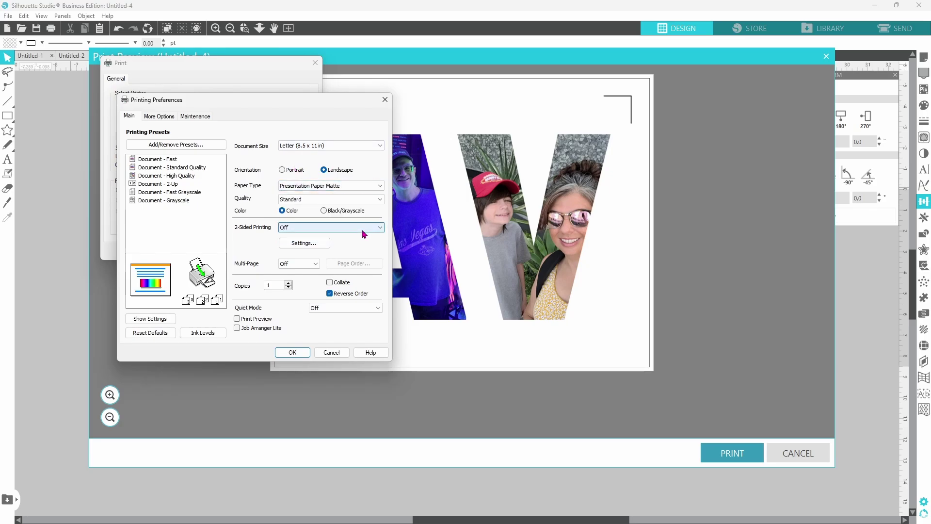
left_click(381, 201)
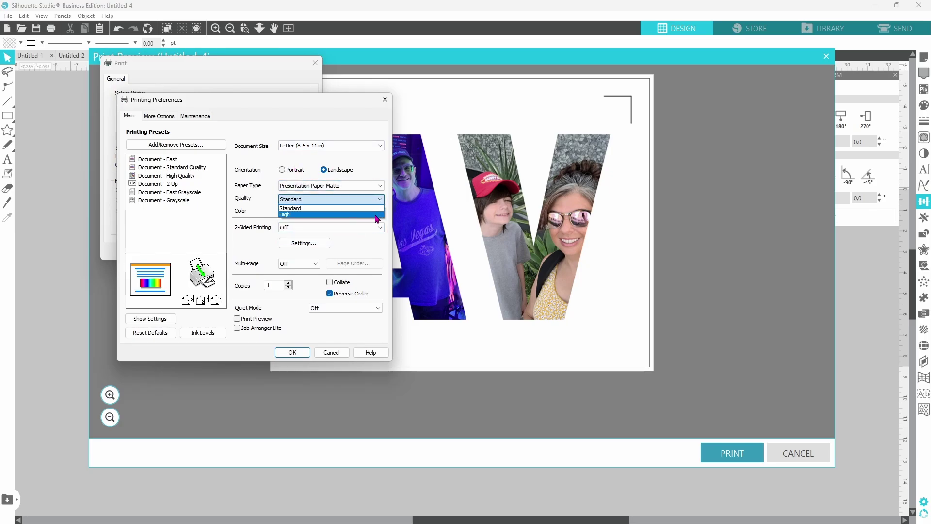
Step: Set print quality to High and confirm the printer preferences to print the AV page
left_click(377, 214)
left_click(297, 354)
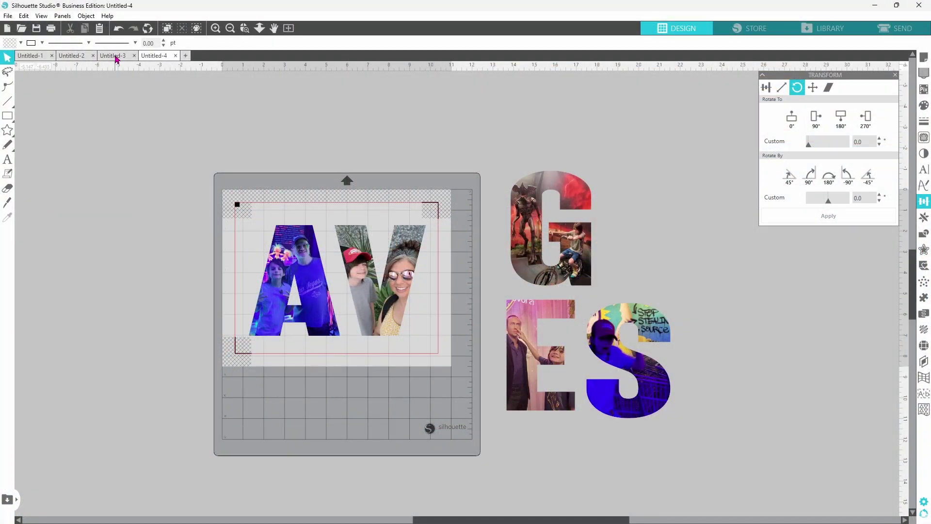
Step: In Untitled-3, delete the V, E, G, A and S photo letters, keeping the yellow offsets
left_click(117, 56)
left_click(238, 231)
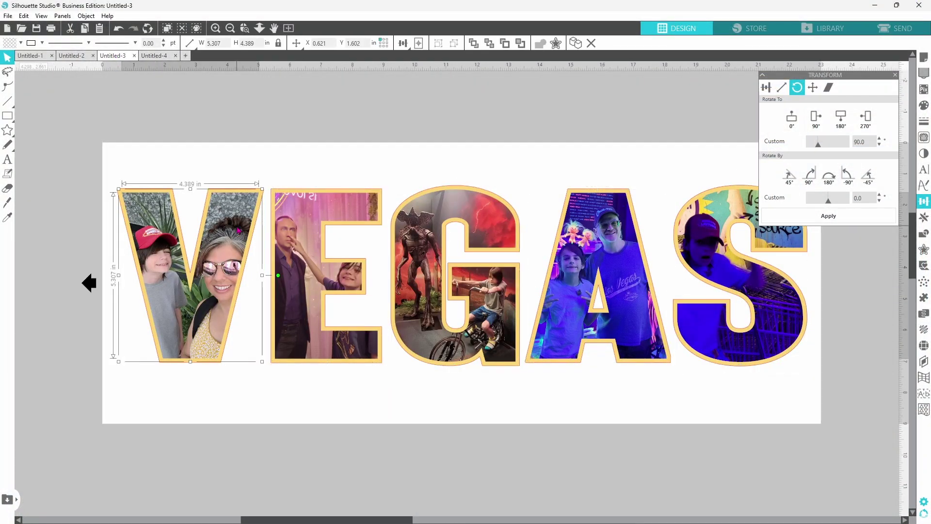
left_click(293, 234, "shift")
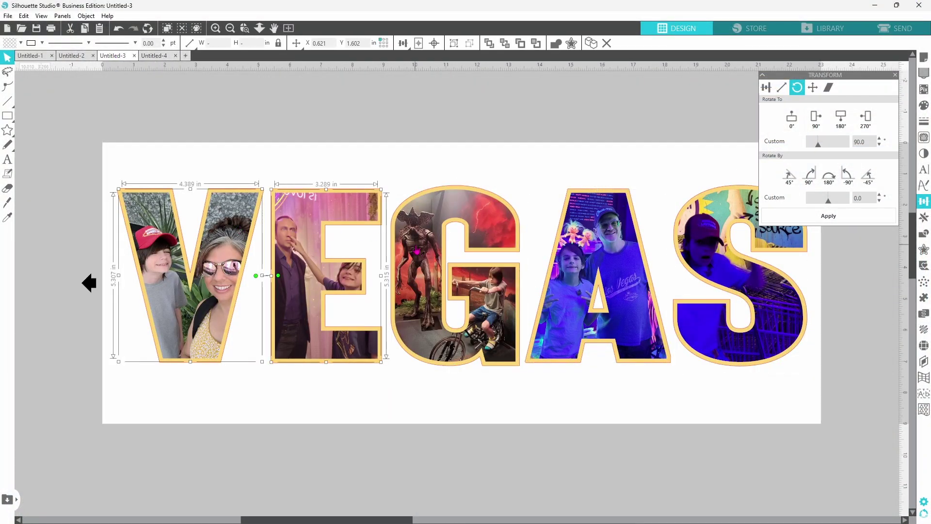
left_click(425, 254, "shift")
left_click(571, 280, "shift")
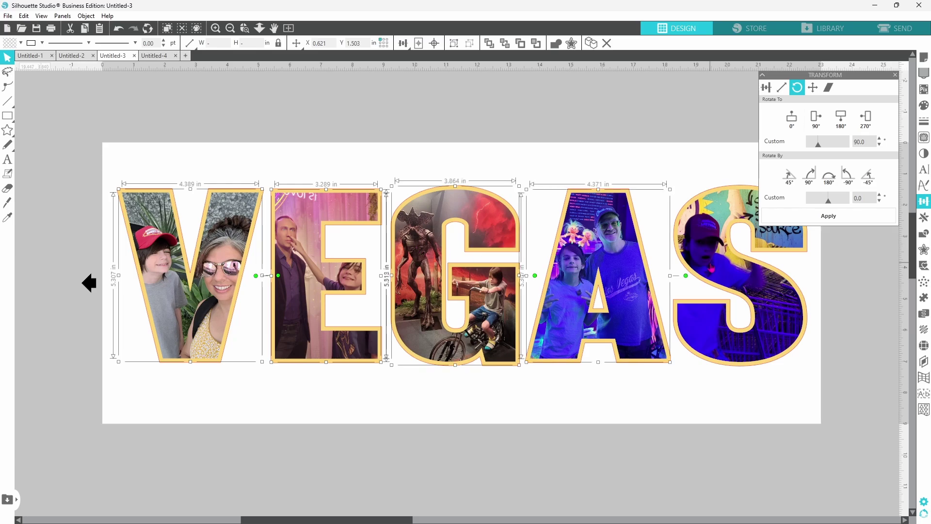
left_click(711, 267, "shift")
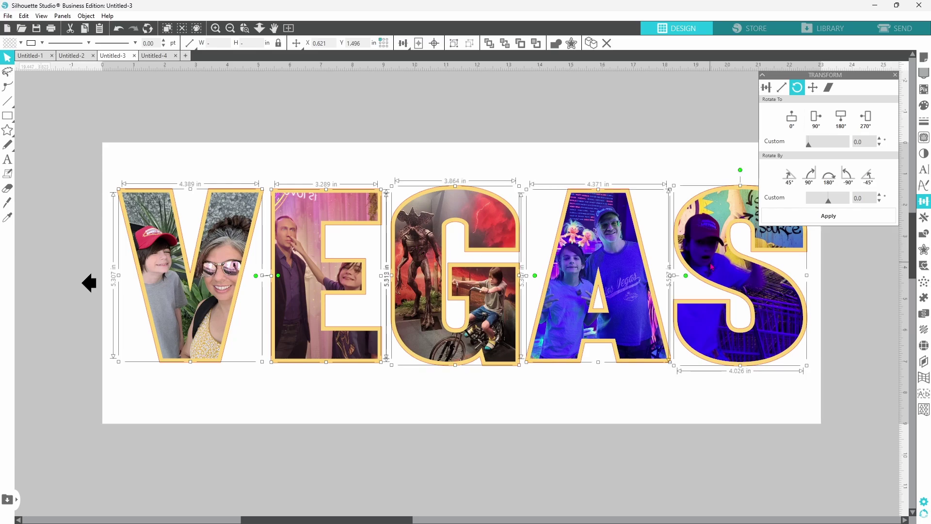
right_click(712, 266)
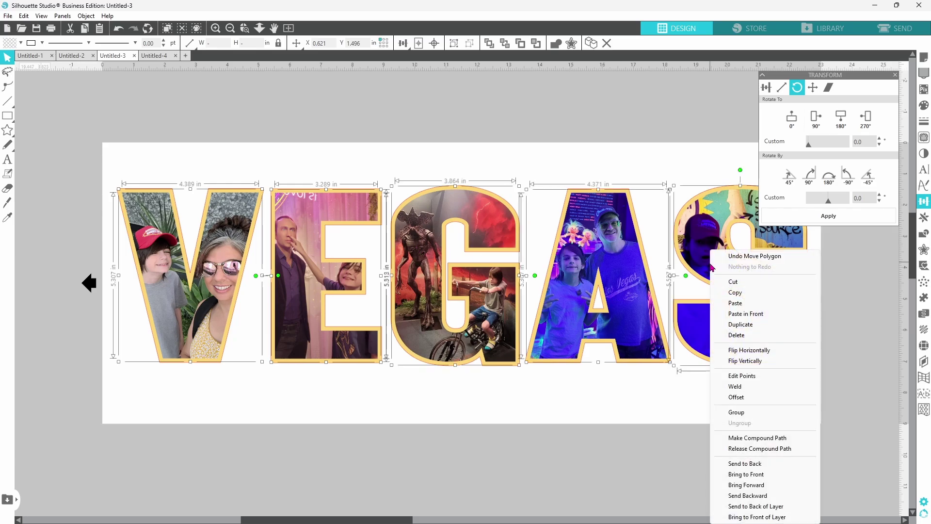
left_click(733, 335)
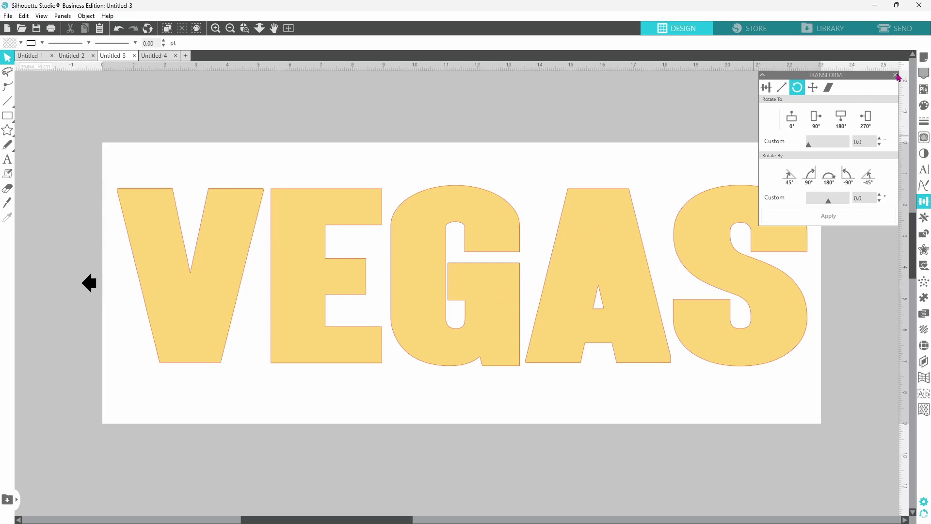
Step: Set the cutting mat to Cameo 12 x 12 in and media size to Auto (12x12)
left_click(924, 61)
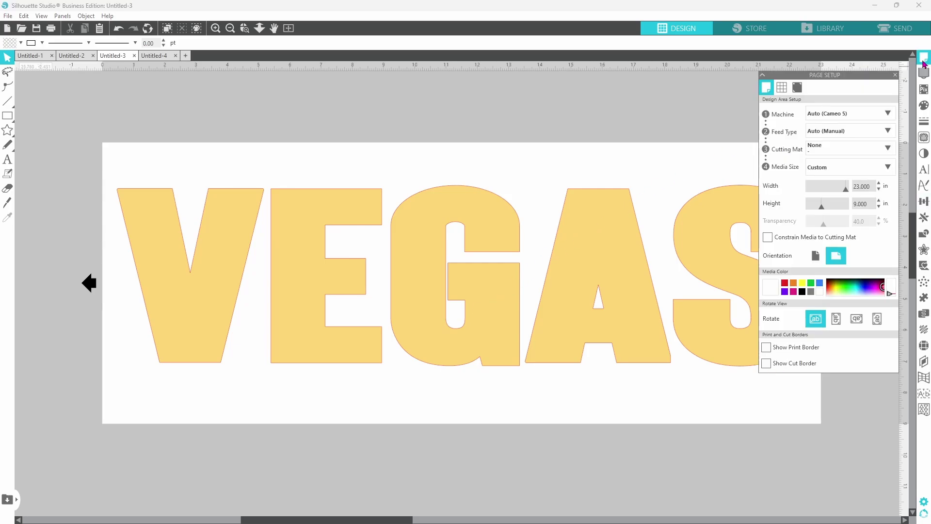
left_click(857, 148)
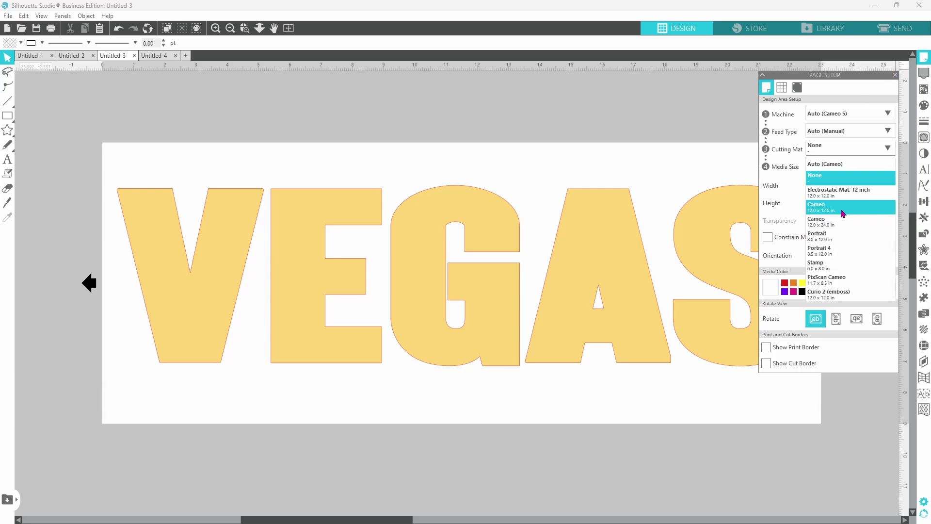
left_click(843, 214)
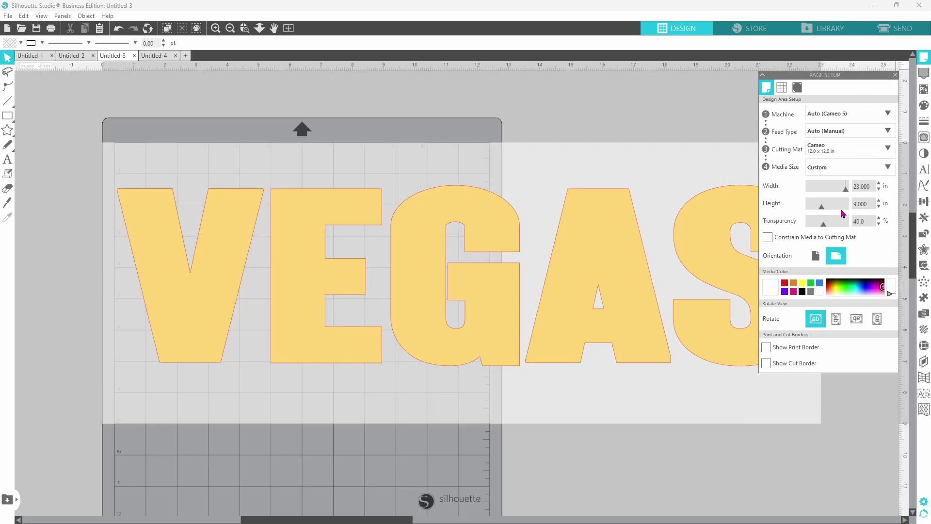
left_click(887, 169)
left_click(874, 192)
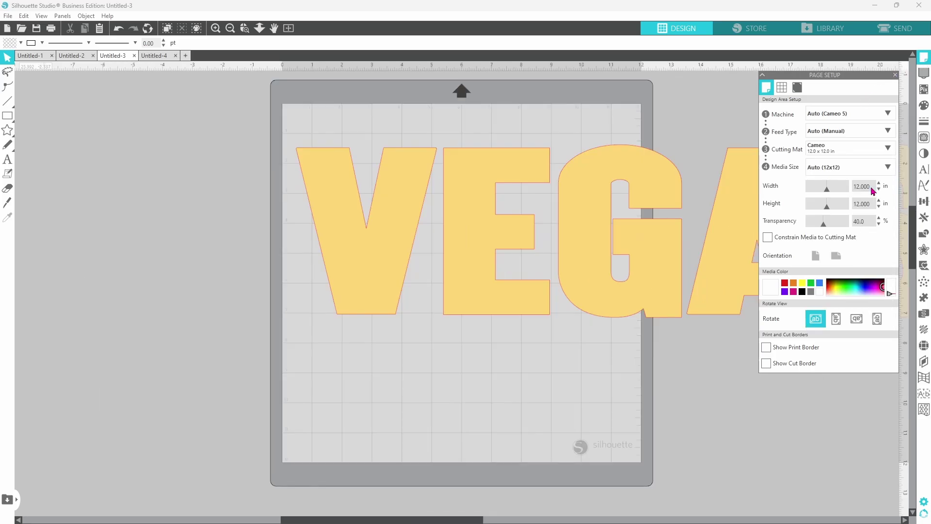
Step: Arrange the offsets on the mat with V, A, E on top and G, S below
scroll(630, 173, "down", 3)
left_click_drag(540, 287, 418, 351)
left_click_drag(585, 259, 481, 323)
left_click_drag(635, 296, 543, 315)
left_click_drag(491, 274, 551, 223)
left_click_drag(495, 306, 478, 228)
left_click_drag(558, 291, 491, 337)
left_click_drag(519, 232, 449, 283)
scroll(461, 262, "up", 3)
left_click(199, 83)
scroll(233, 166, "down", 2)
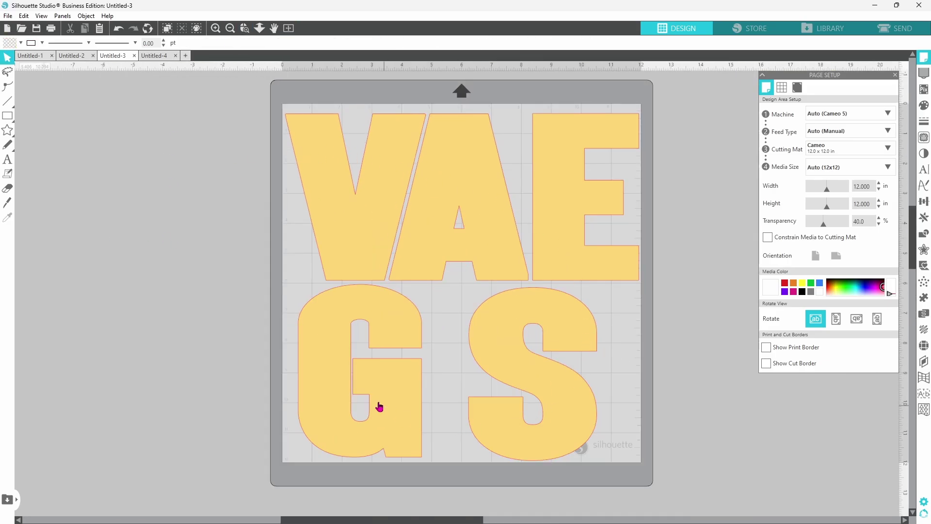
Step: Show the Send settings for cutting the gold offsets on Cardstock, Glitter
left_click(892, 30)
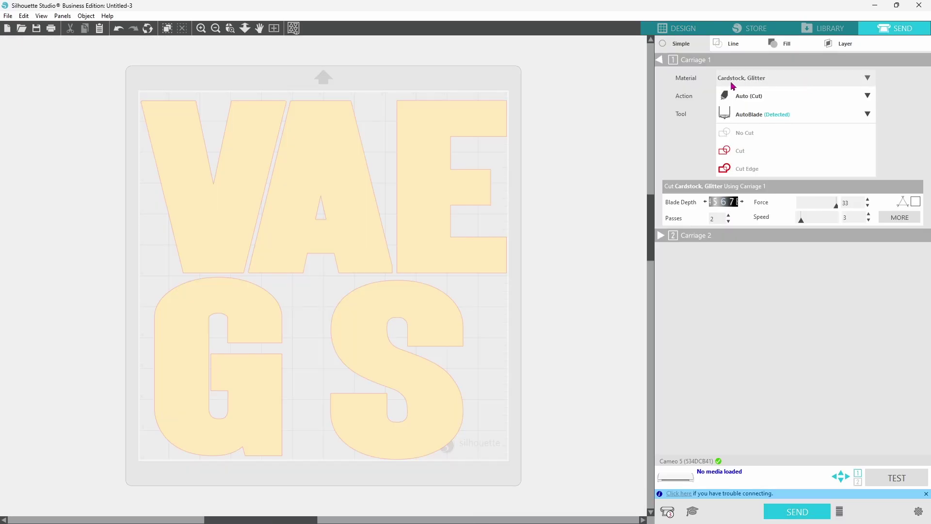